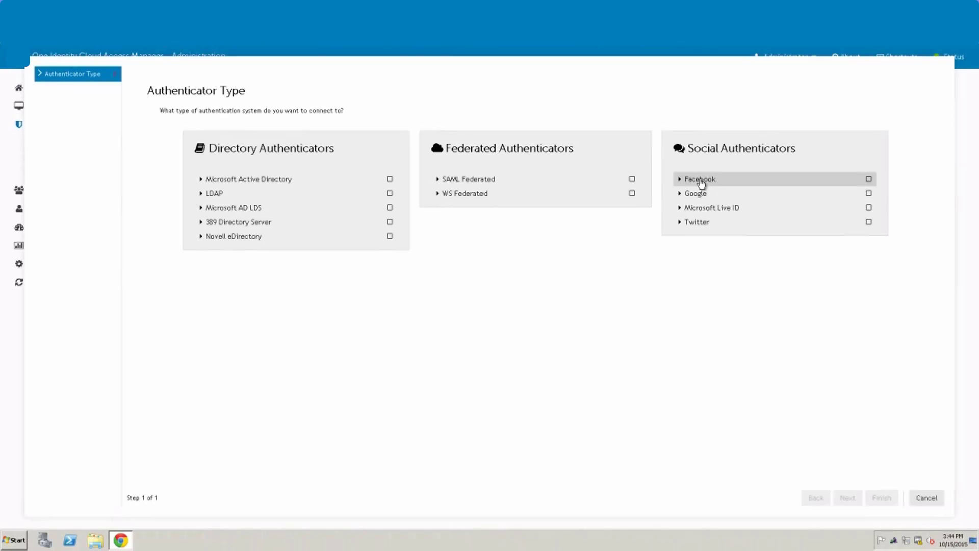
# Step: Select Facebook as the social authenticator, advance to provider settings, and start a new browser tab
pyautogui.click(702, 183)
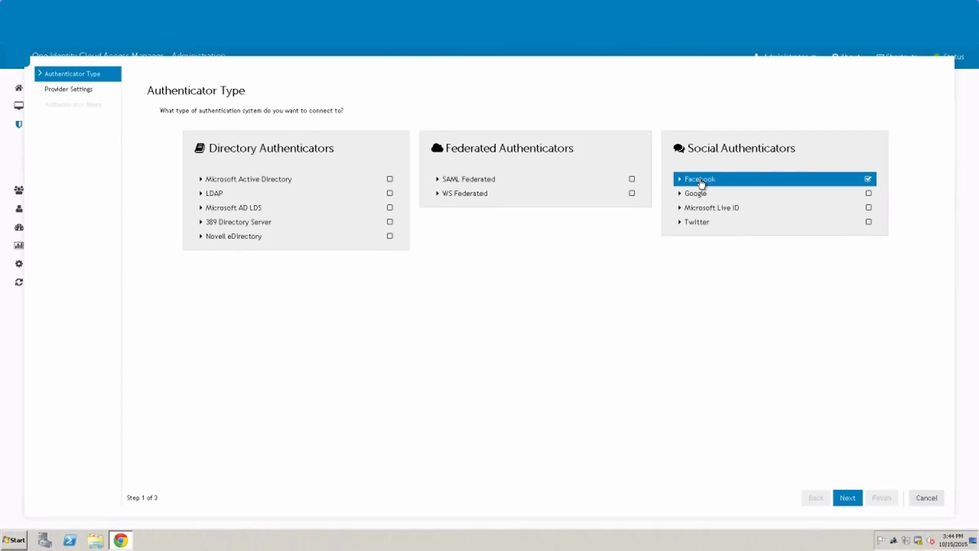
pyautogui.click(854, 499)
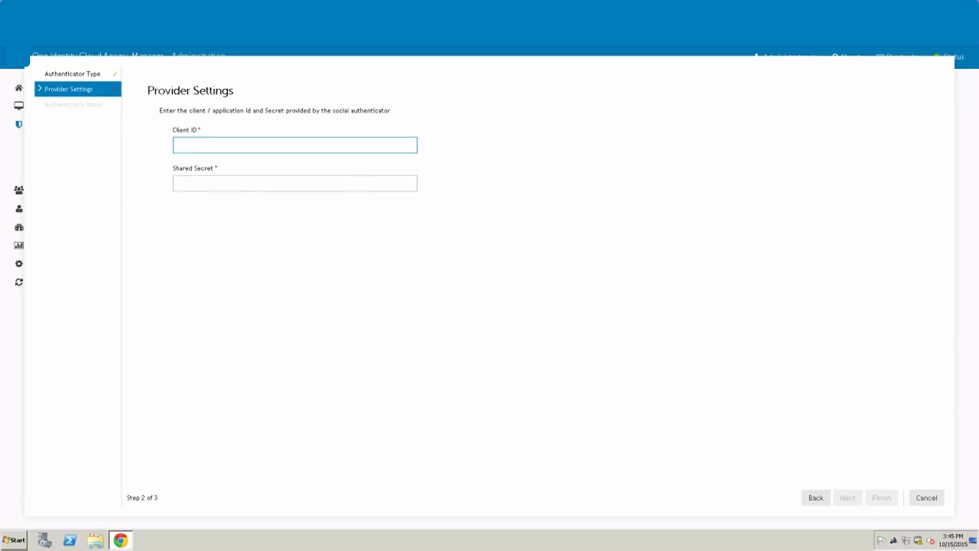
pyautogui.hotkey('ctrl', 't')
pyautogui.write('http')
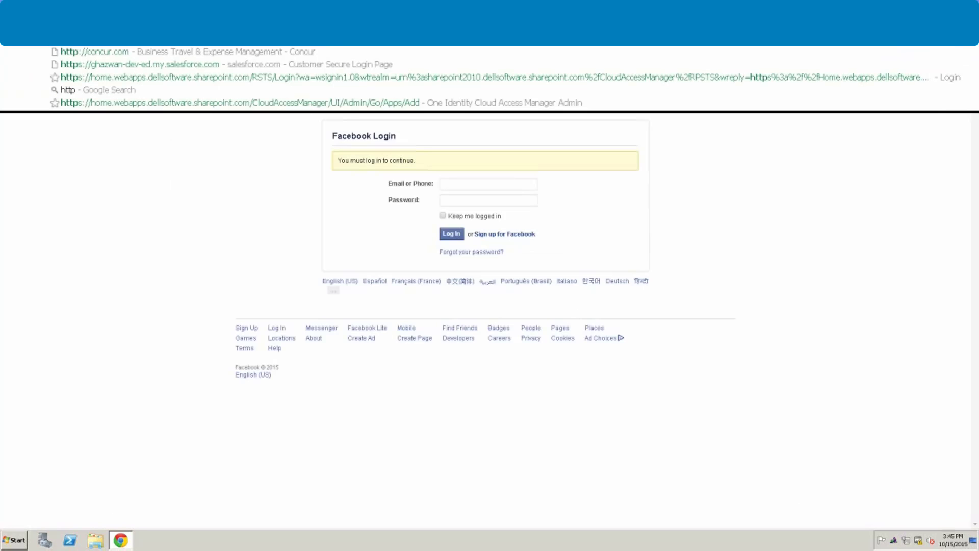
pyautogui.write('s://developers.facebook.com/apps')
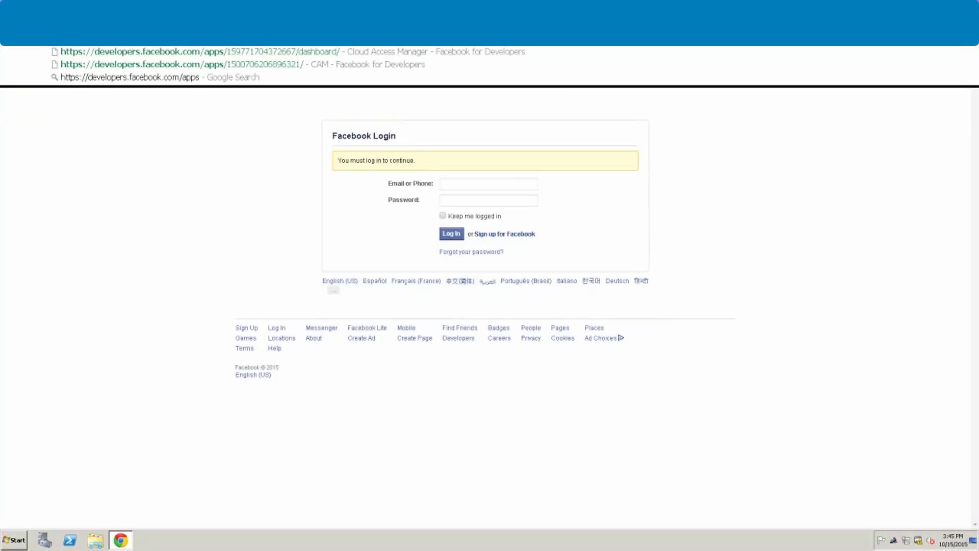
pyautogui.press('Return')
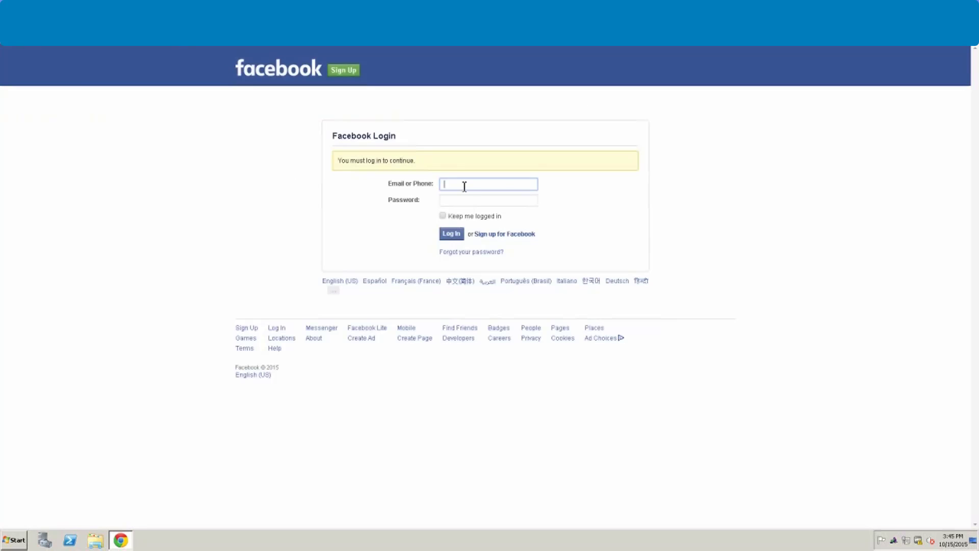
pyautogui.write('gkhair')
pyautogui.press('Down')
pyautogui.press('Tab')
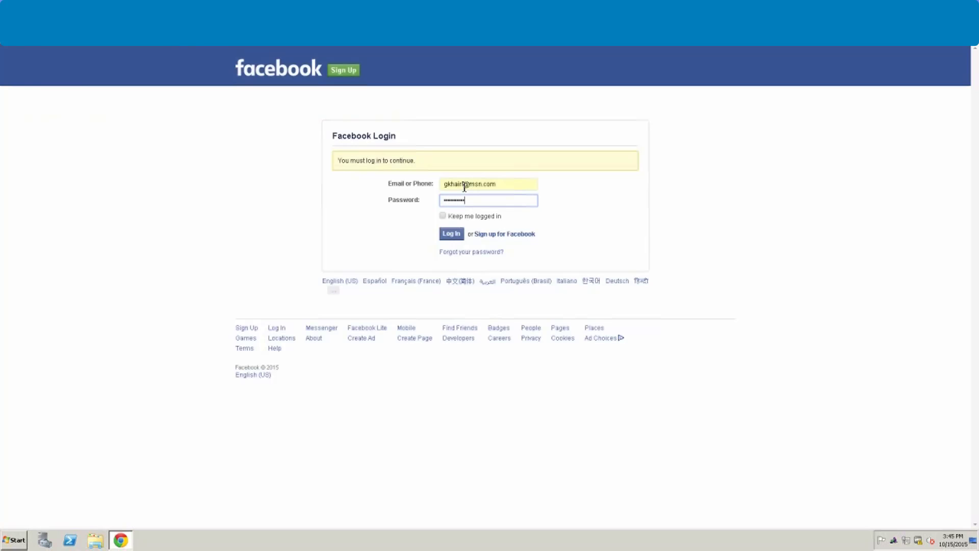
pyautogui.press('Return')
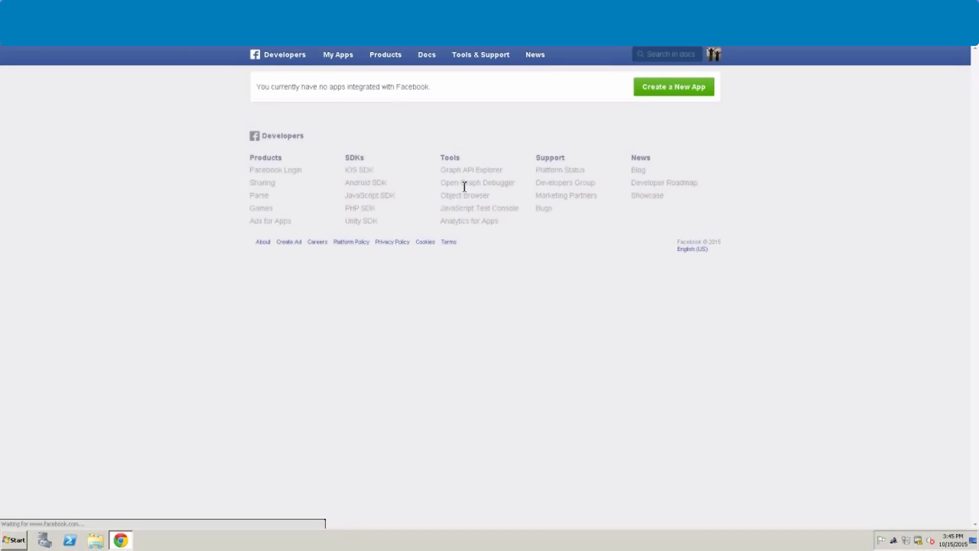
# Step: Create a new app with display name Cloud Access Manager in the Business category
pyautogui.click(692, 91)
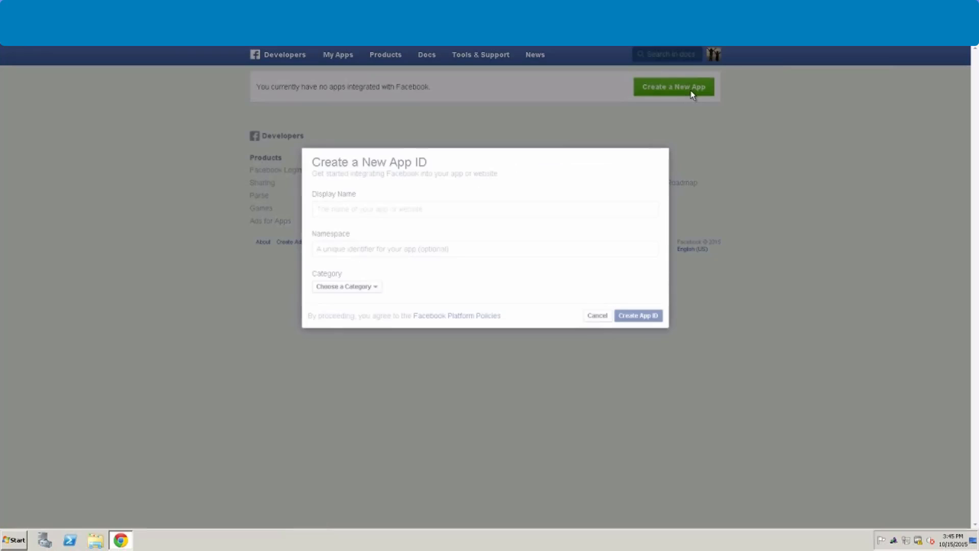
pyautogui.click(342, 209)
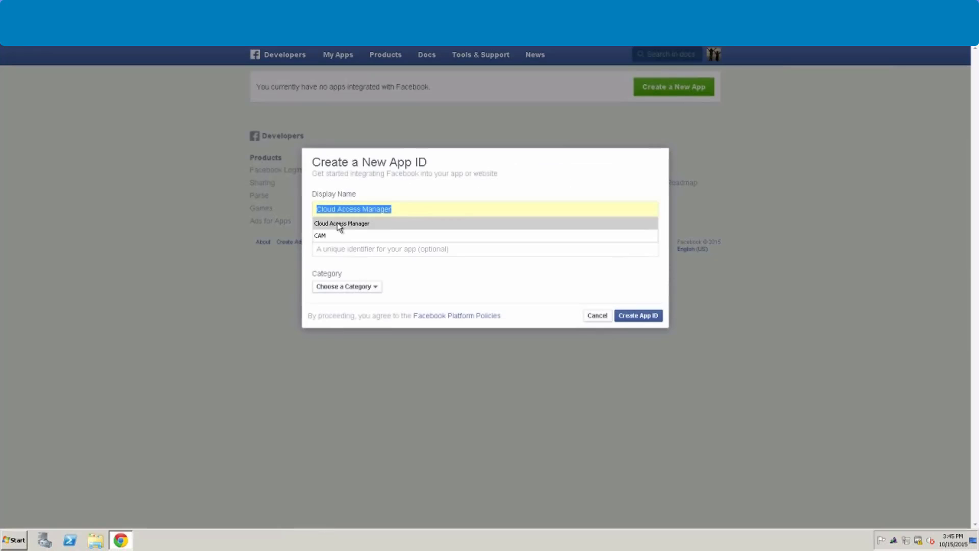
pyautogui.click(337, 223)
pyautogui.click(336, 287)
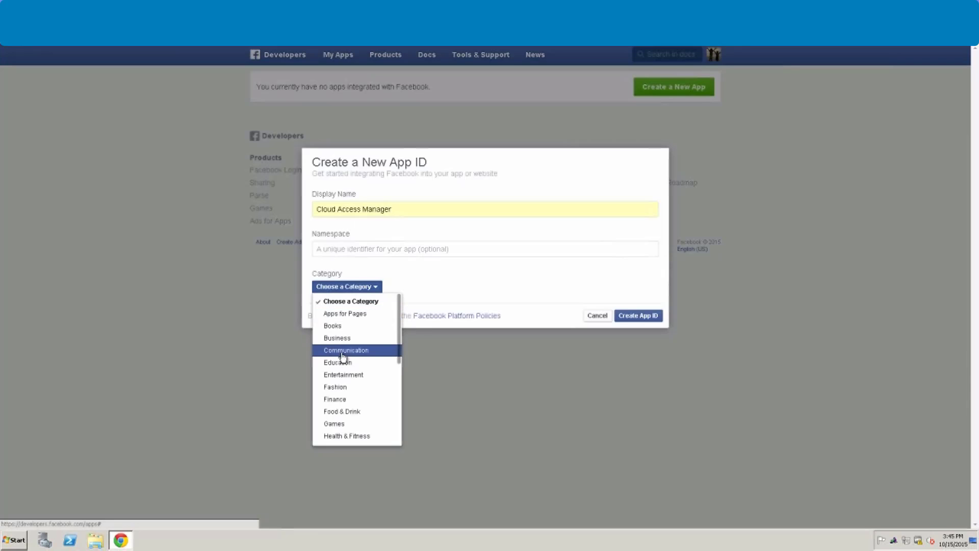
pyautogui.press('Return')
pyautogui.click(645, 314)
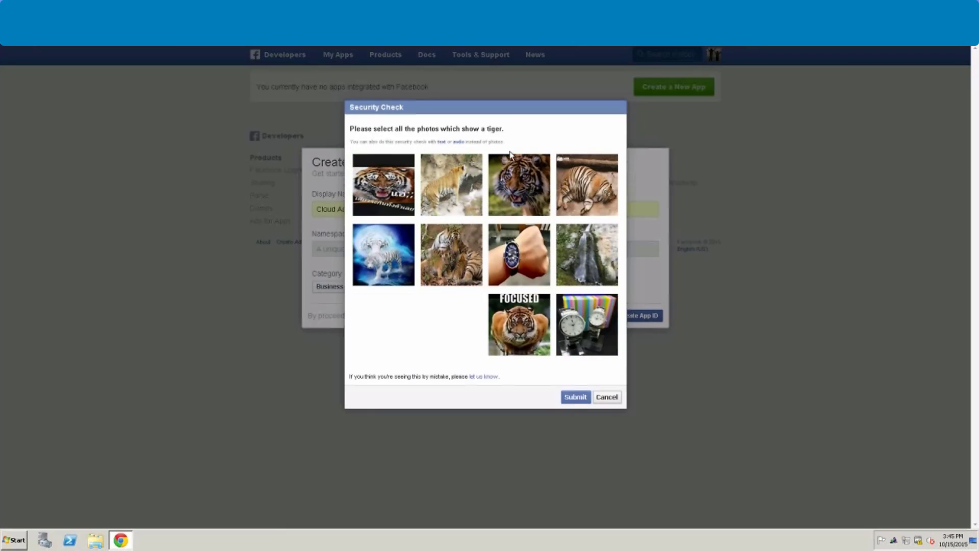
# Step: Pass the security check by marking all eight tiger photos and submitting
pyautogui.click(374, 179)
pyautogui.click(456, 188)
pyautogui.click(524, 186)
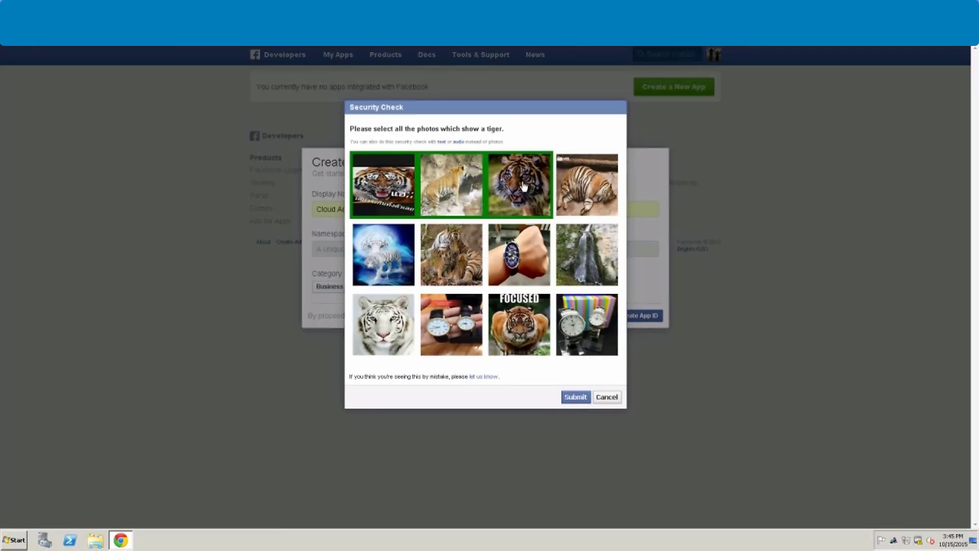
pyautogui.click(590, 188)
pyautogui.click(465, 265)
pyautogui.click(384, 263)
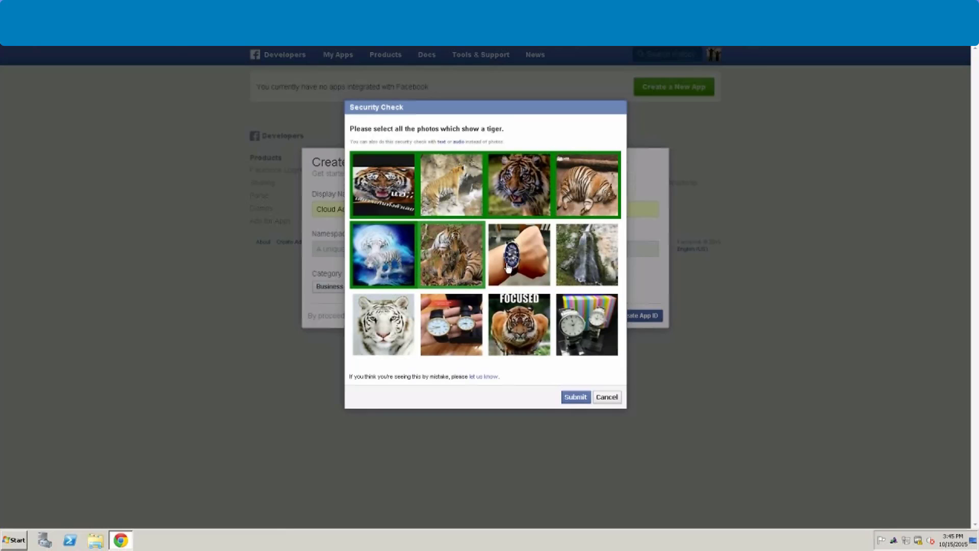
pyautogui.click(526, 326)
pyautogui.click(391, 324)
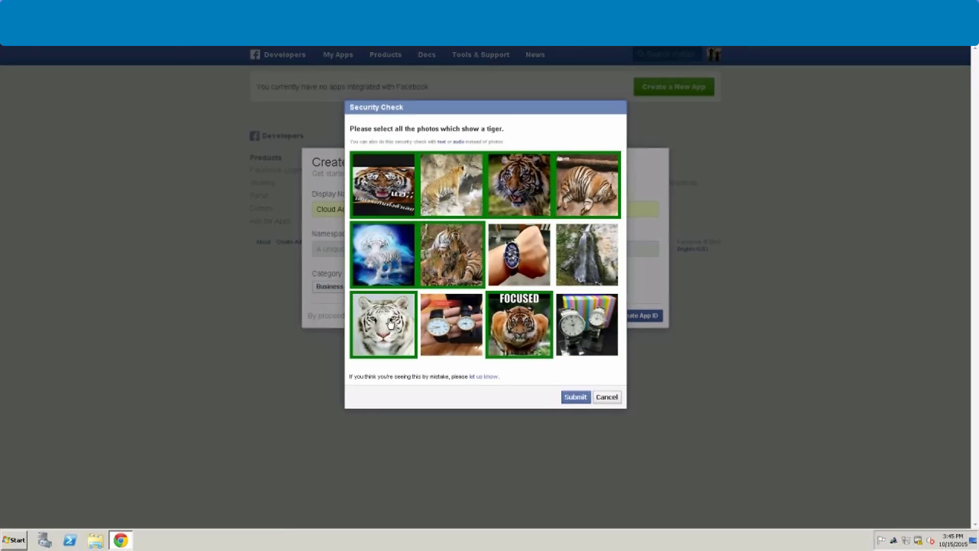
pyautogui.click(579, 397)
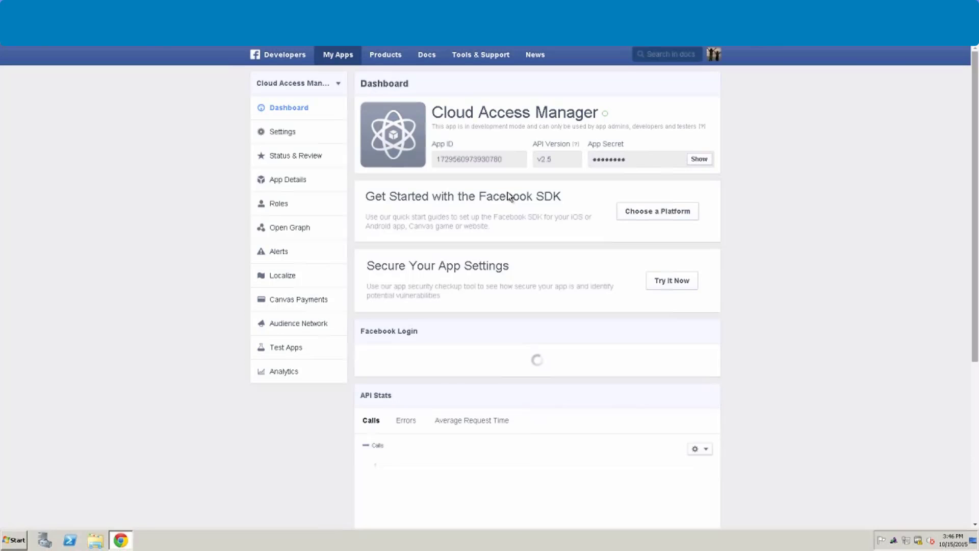
# Step: Copy the Facebook App ID into the Cloud Access Manager Client ID field
pyautogui.doubleClick(471, 159)
pyautogui.rightClick(471, 159)
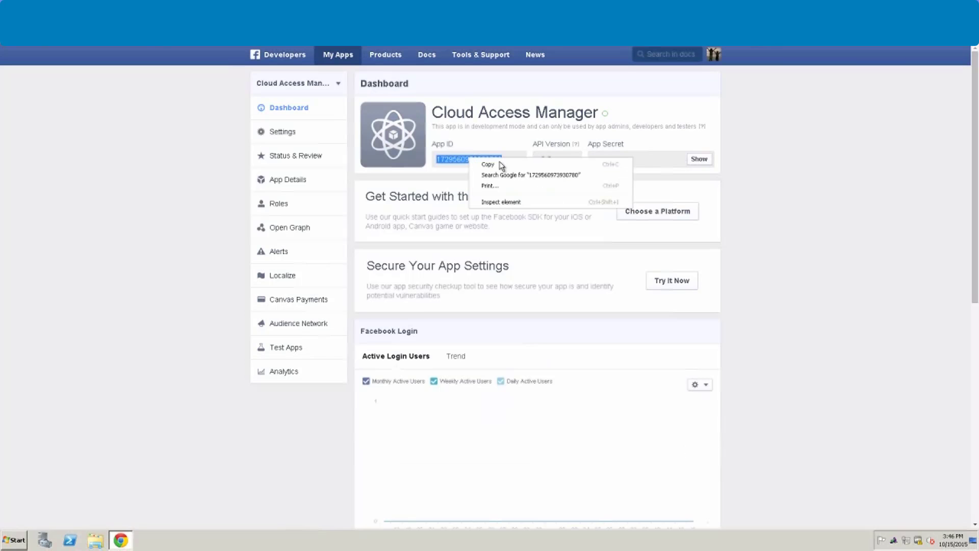
pyautogui.click(502, 162)
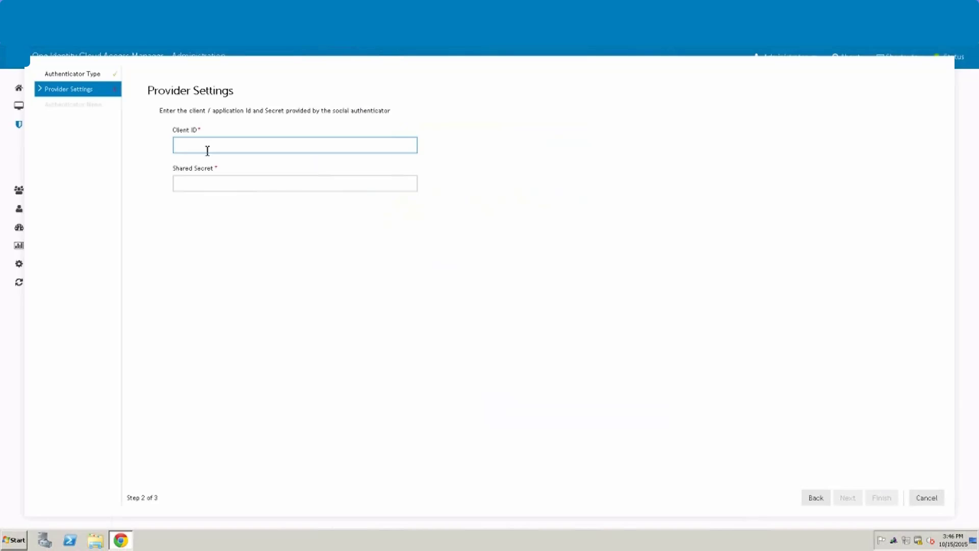
pyautogui.rightClick(206, 145)
pyautogui.click(225, 197)
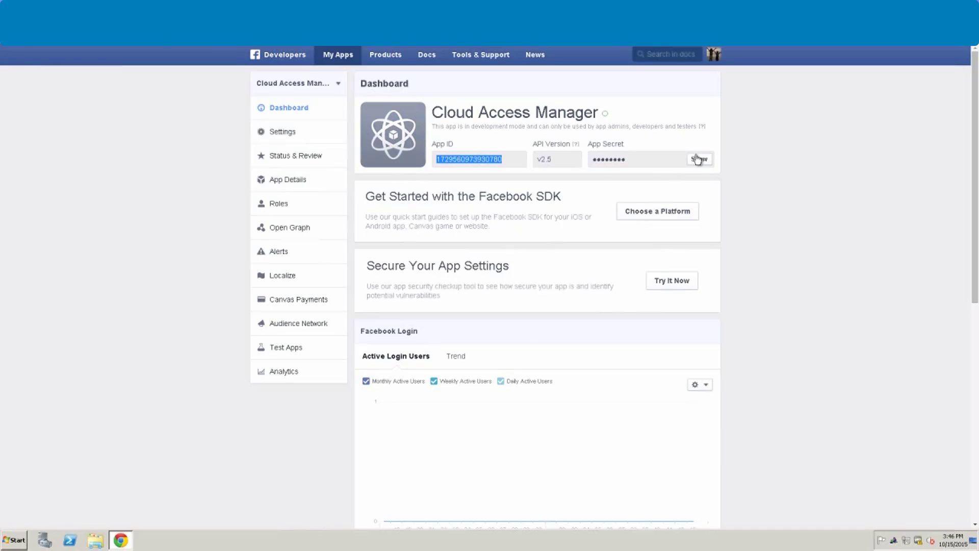
# Step: Reveal the Facebook App Secret and copy it
pyautogui.click(697, 158)
pyautogui.click(616, 151)
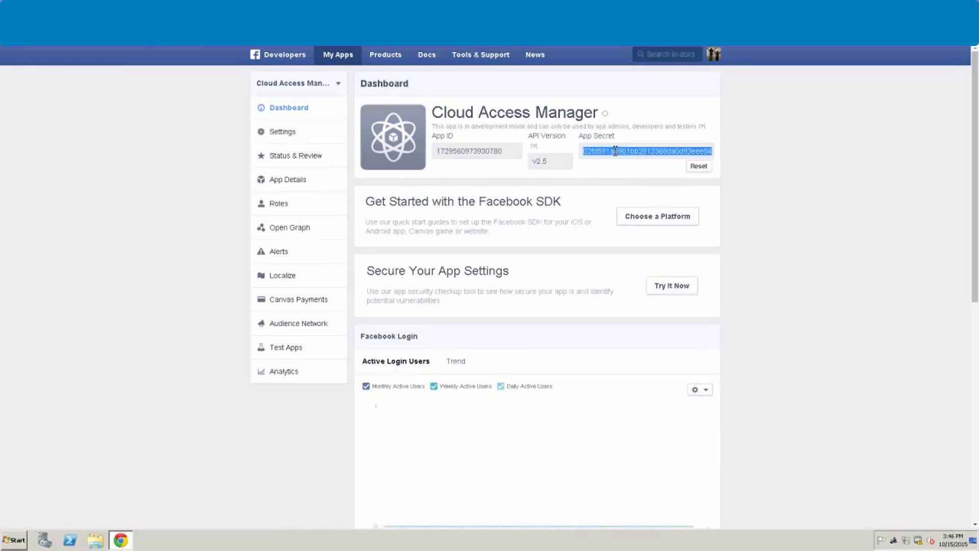
pyautogui.rightClick(616, 151)
pyautogui.click(640, 156)
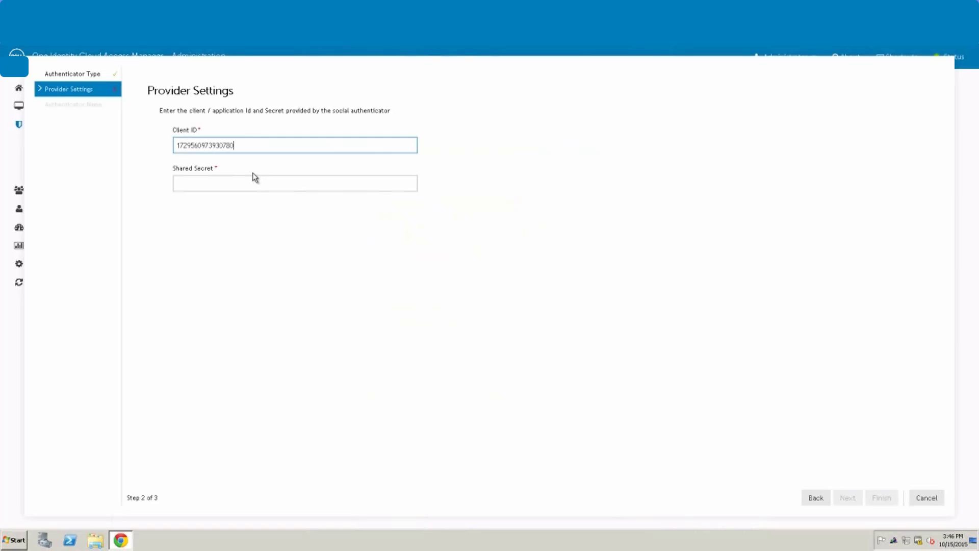
# Step: Paste the Facebook App Secret into the Shared Secret field
pyautogui.click(237, 181)
pyautogui.rightClick(236, 182)
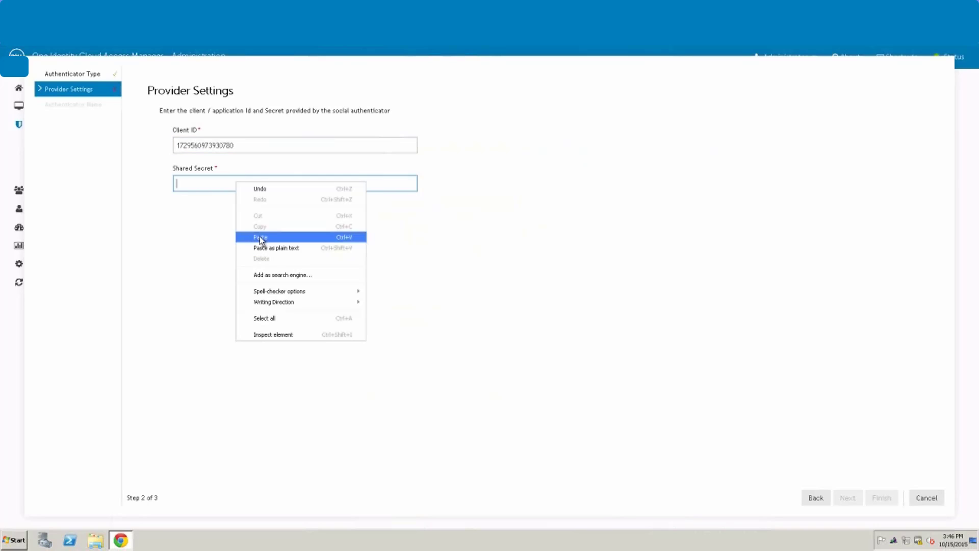
pyautogui.click(260, 237)
# Step: Name the authenticator 'Facebook' and finish creating it
pyautogui.click(848, 497)
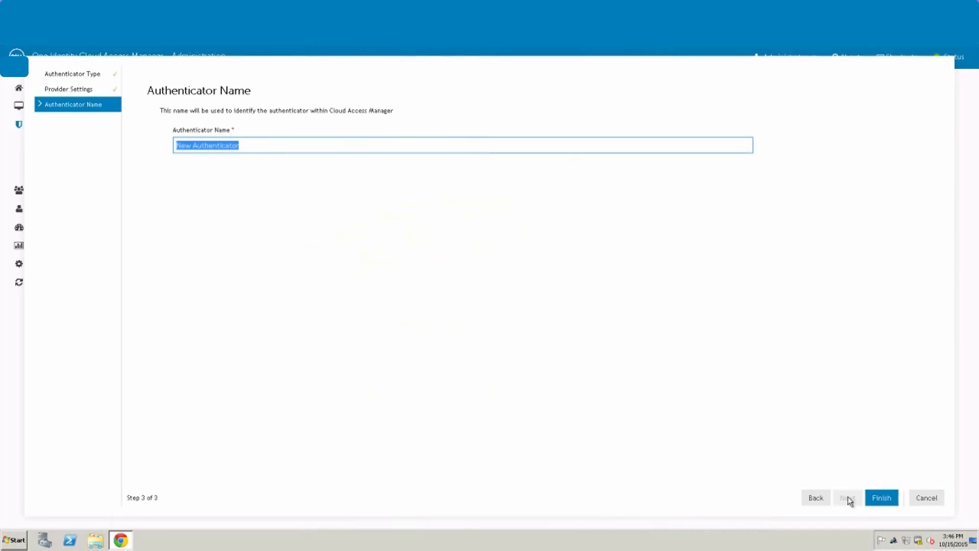
pyautogui.write('Facebook')
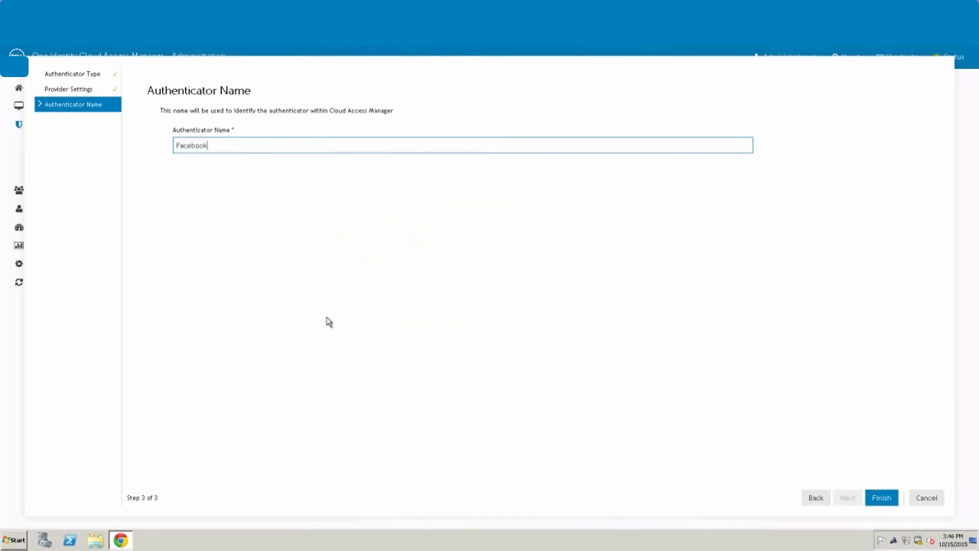
pyautogui.click(882, 499)
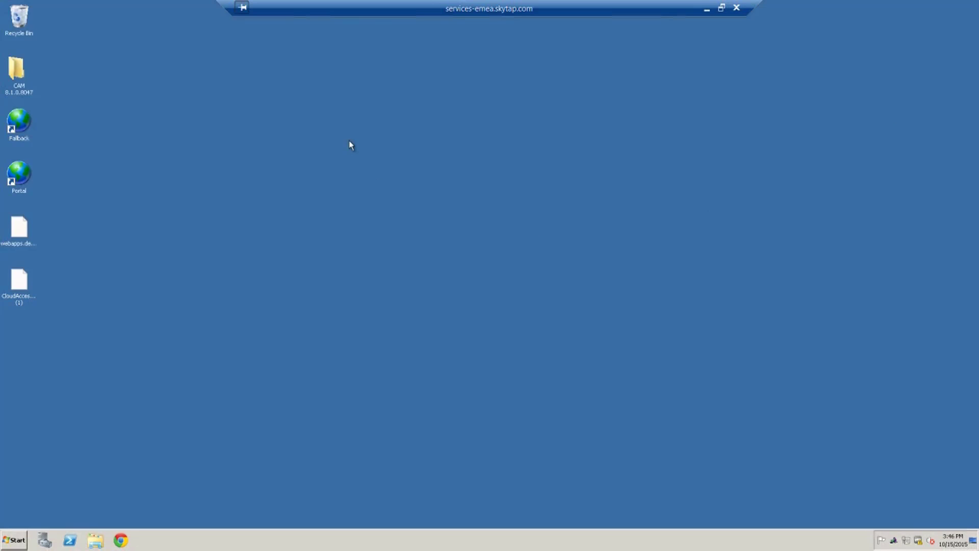
# Step: Open the Fallback sign-in shortcut, maximize Internet Explorer, and log in with the admin password
pyautogui.doubleClick(19, 123)
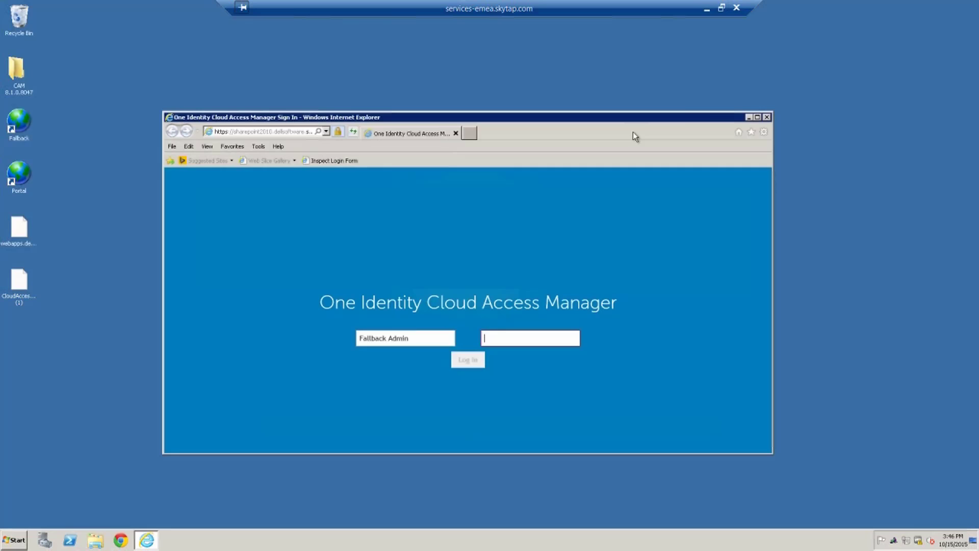
pyautogui.click(757, 118)
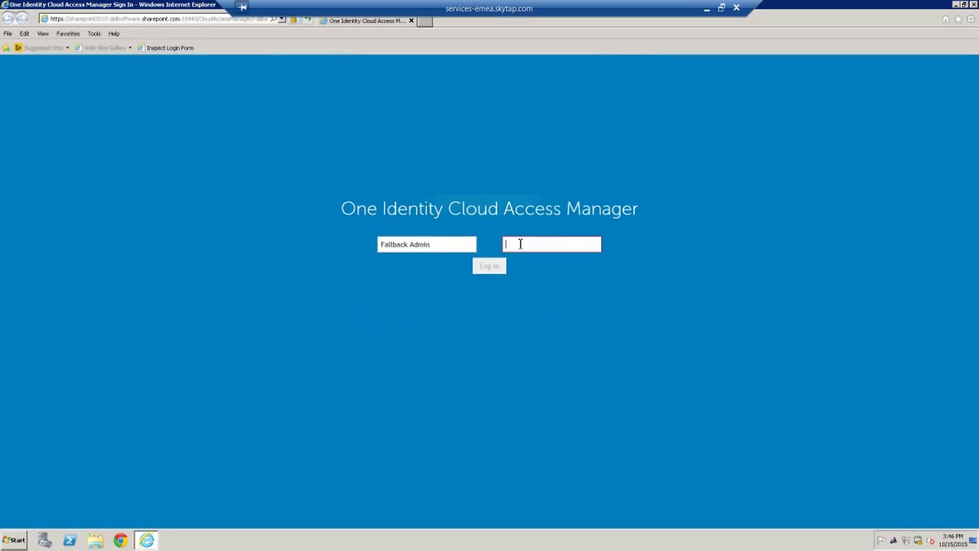
pyautogui.write('••••••••')
pyautogui.press('Return')
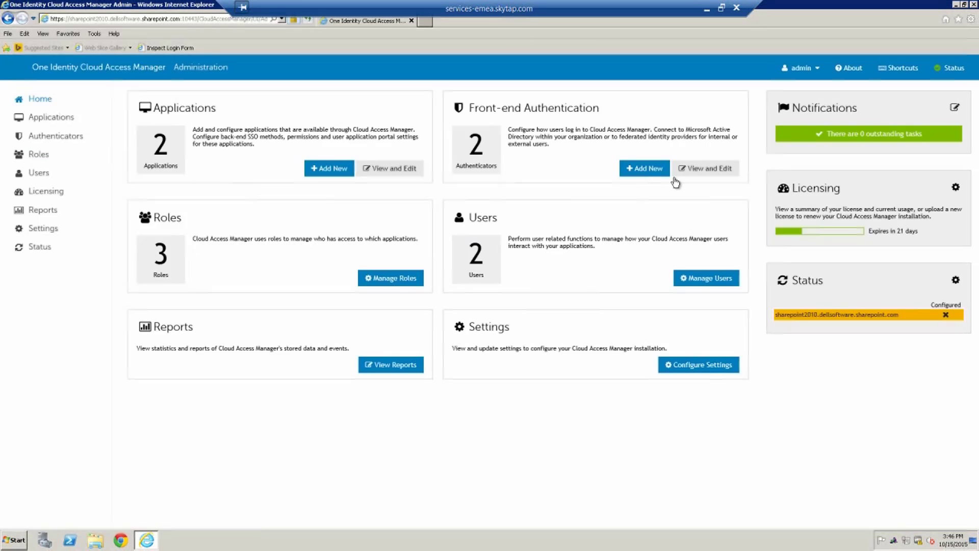
# Step: Turn on Enable social authentication for the Active Directory authenticator, save it, and start a new tab
pyautogui.click(719, 168)
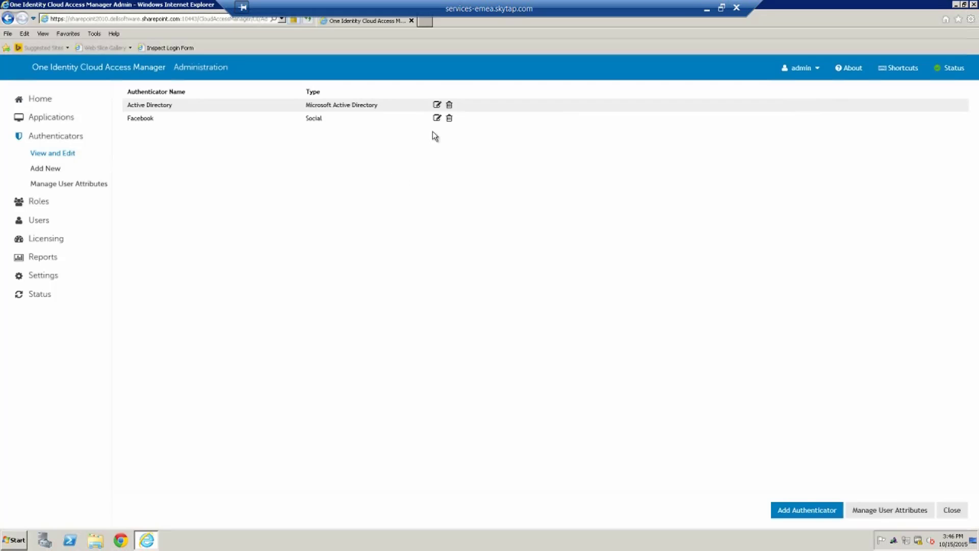
pyautogui.click(438, 105)
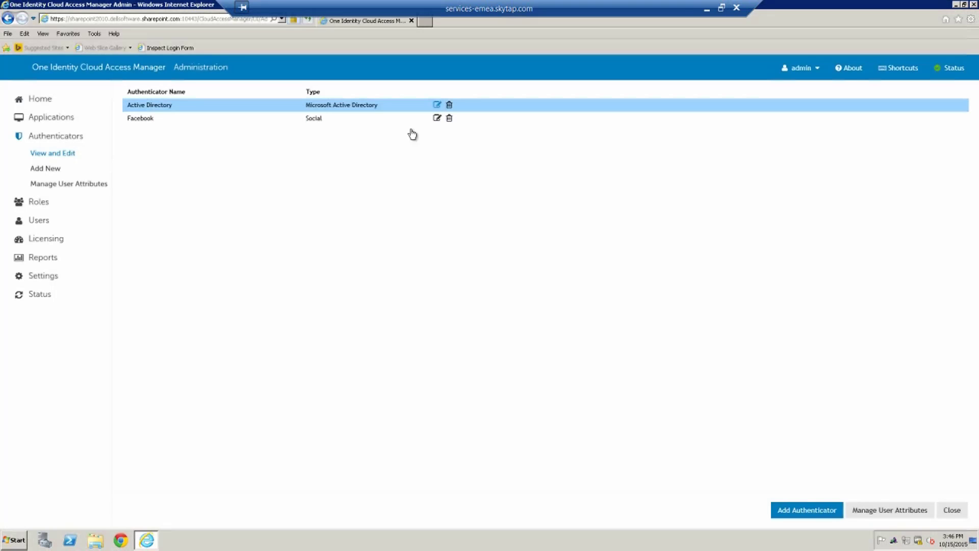
pyautogui.click(89, 113)
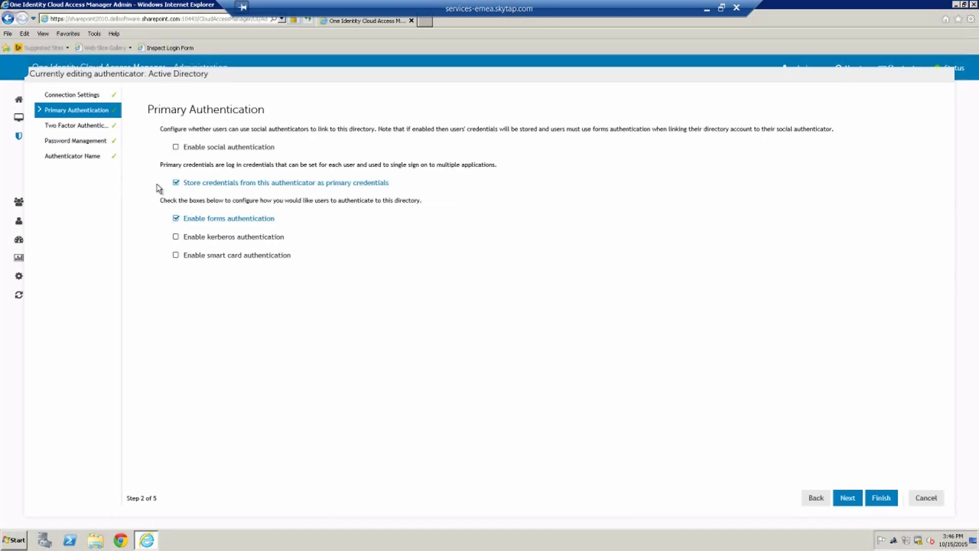
pyautogui.click(192, 149)
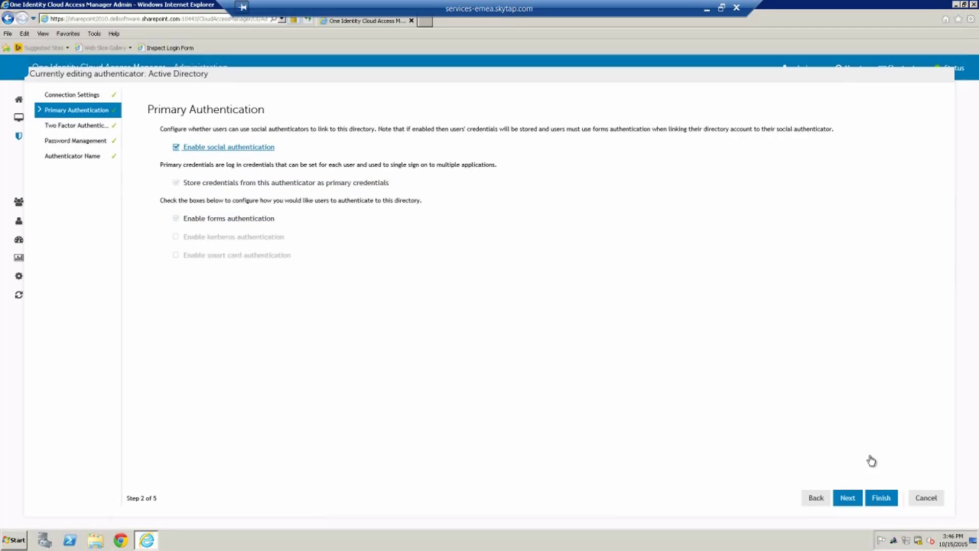
pyautogui.click(884, 497)
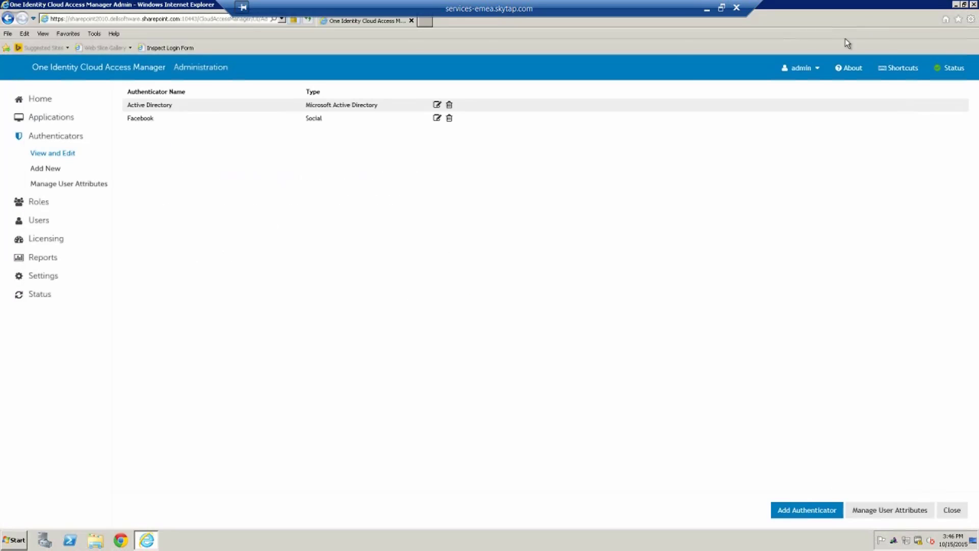
pyautogui.click(425, 21)
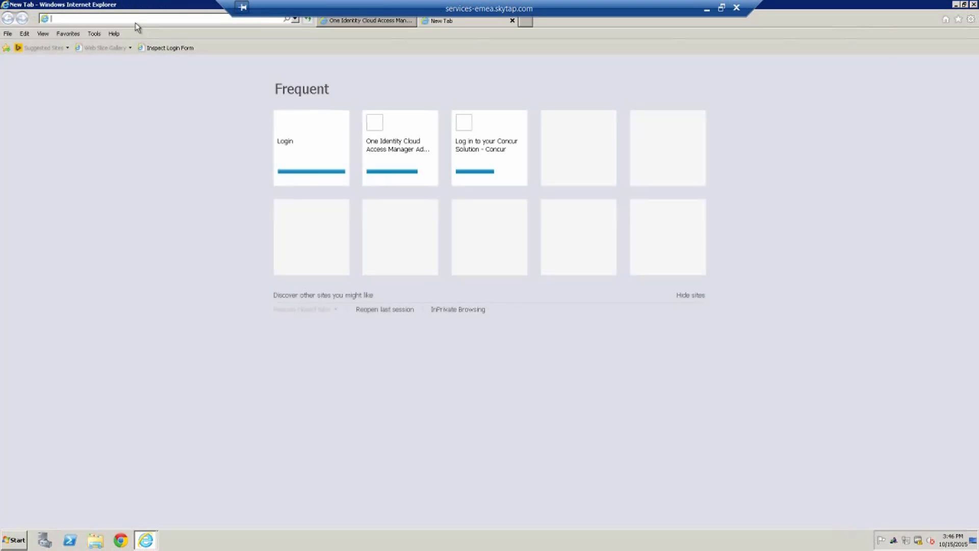
pyautogui.write('https://developers.facebook.co')
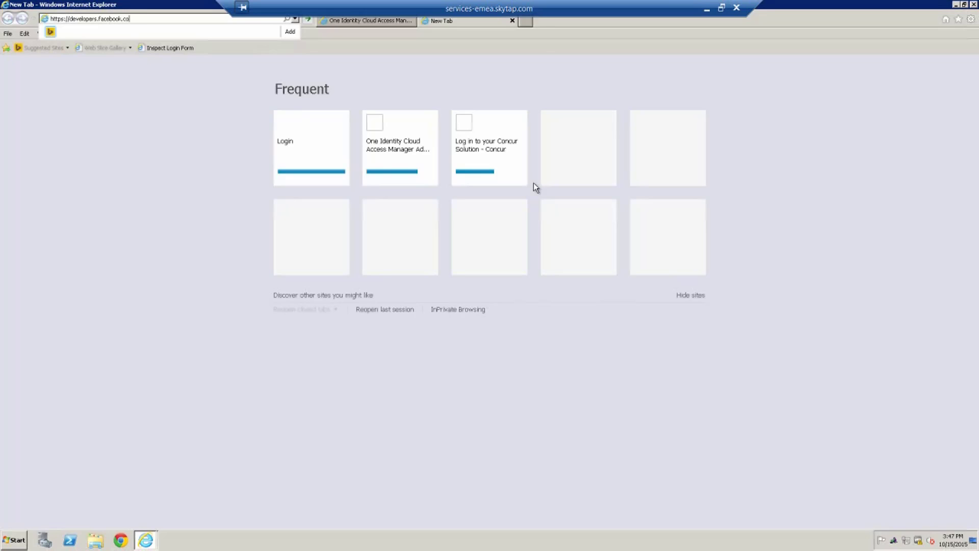
# Step: Go to developers.facebook.com/apps, log in to Facebook, and decline saving the password
pyautogui.write('m/apps')
pyautogui.press('Return')
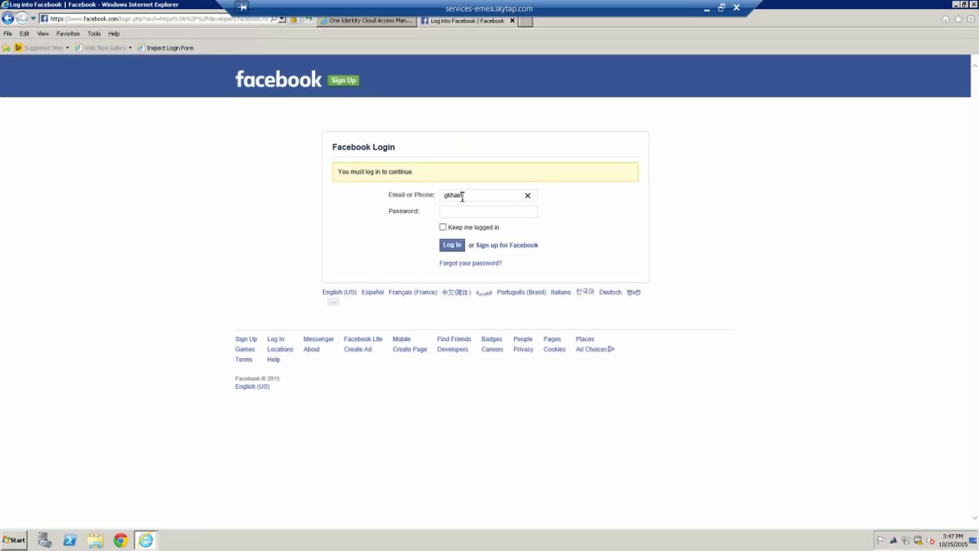
pyautogui.write('com')
pyautogui.press('Tab')
pyautogui.press('Return')
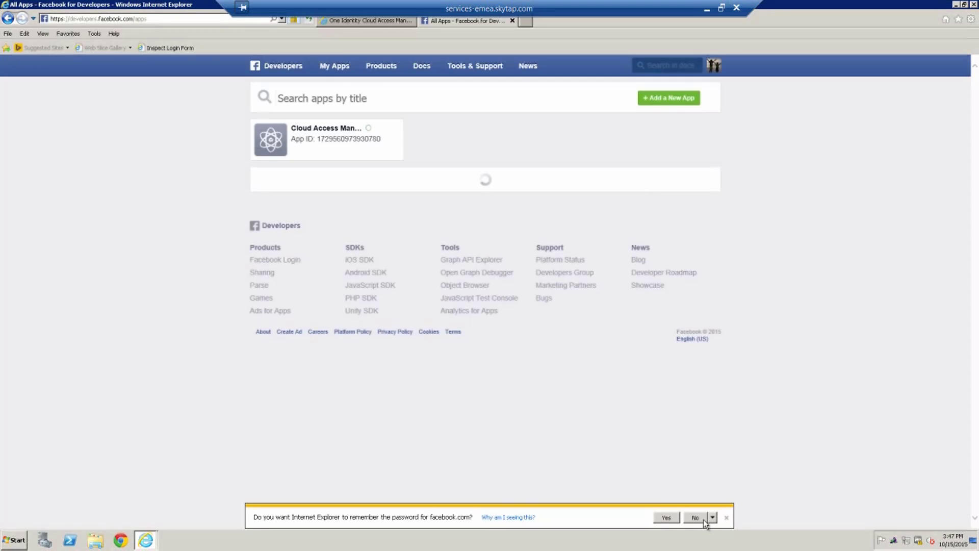
pyautogui.click(708, 519)
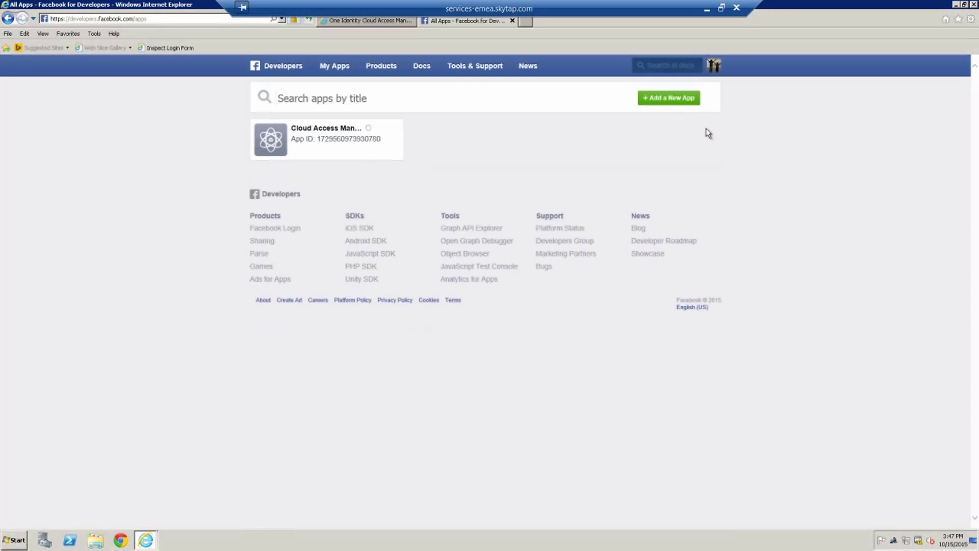
# Step: Open the Cloud Access Manager app, choose Website as its platform, and return to the admin tab
pyautogui.click(271, 136)
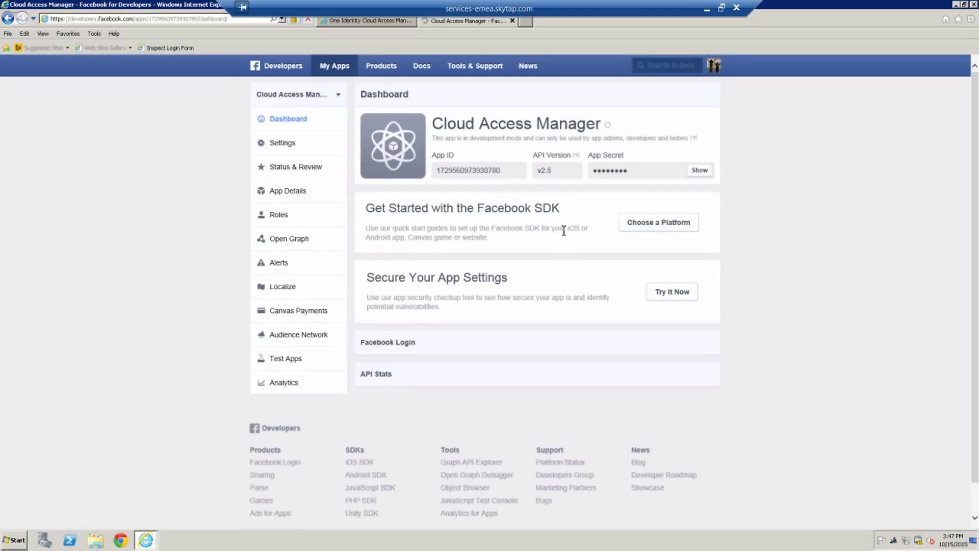
pyautogui.click(650, 224)
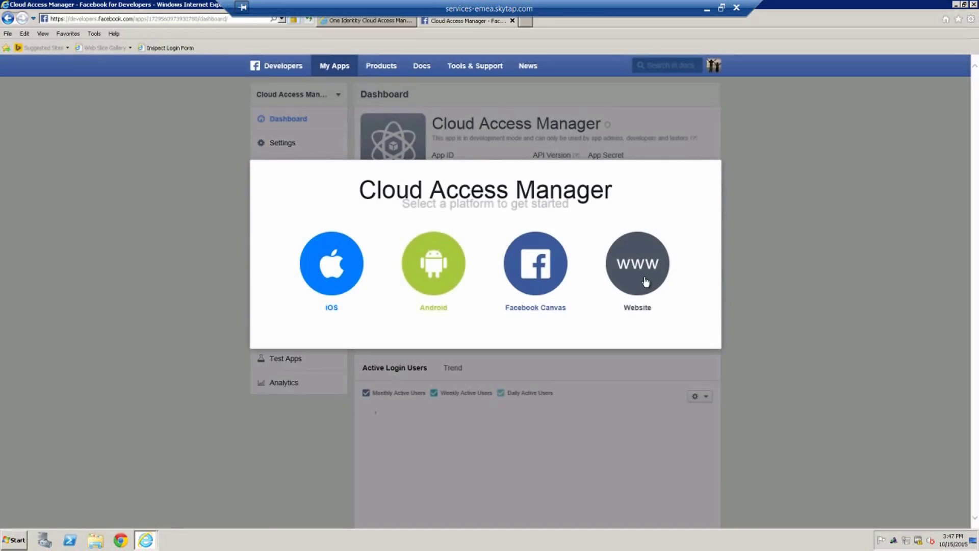
pyautogui.click(647, 280)
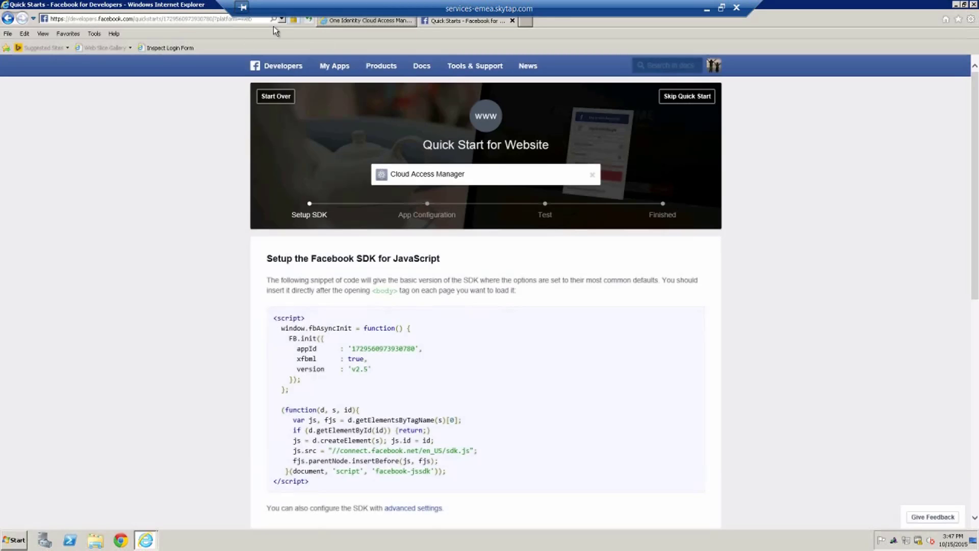
pyautogui.click(352, 21)
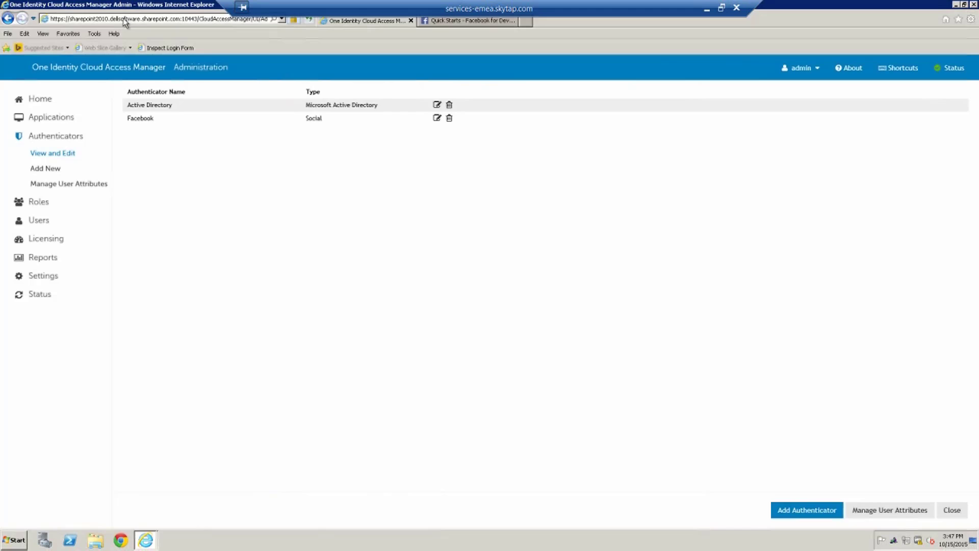
# Step: Close the admin tab, open a new Chrome window, and select the Cloud Access Manager sign-in page address
pyautogui.click(974, 5)
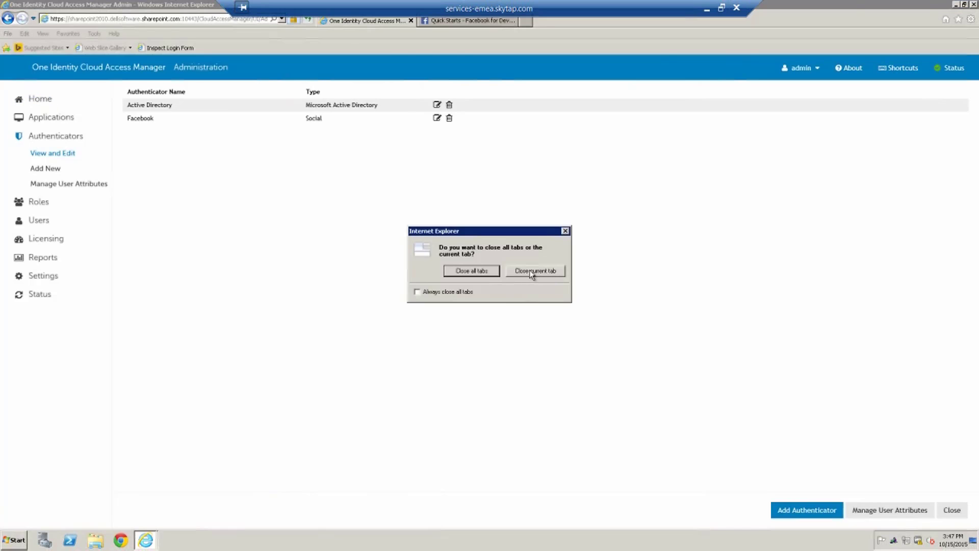
pyautogui.click(529, 270)
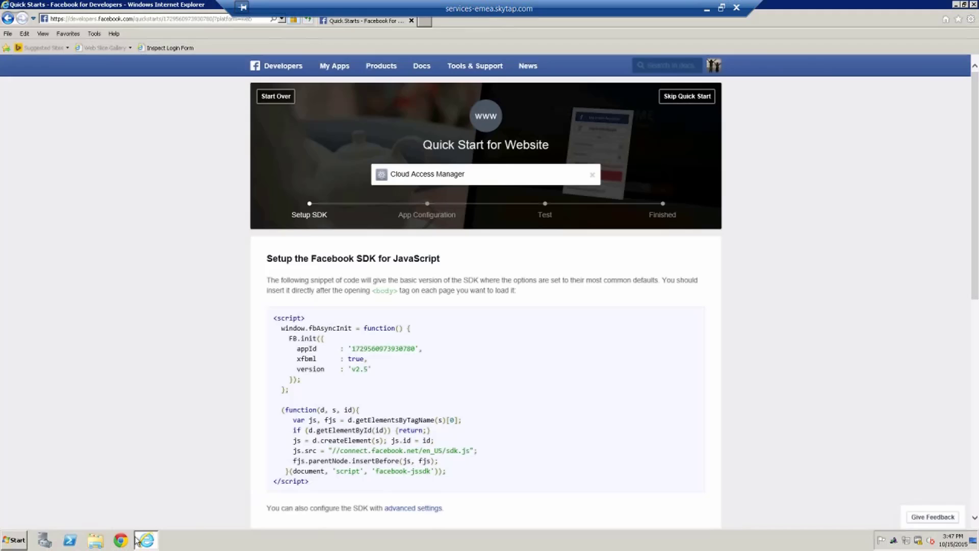
pyautogui.click(425, 22)
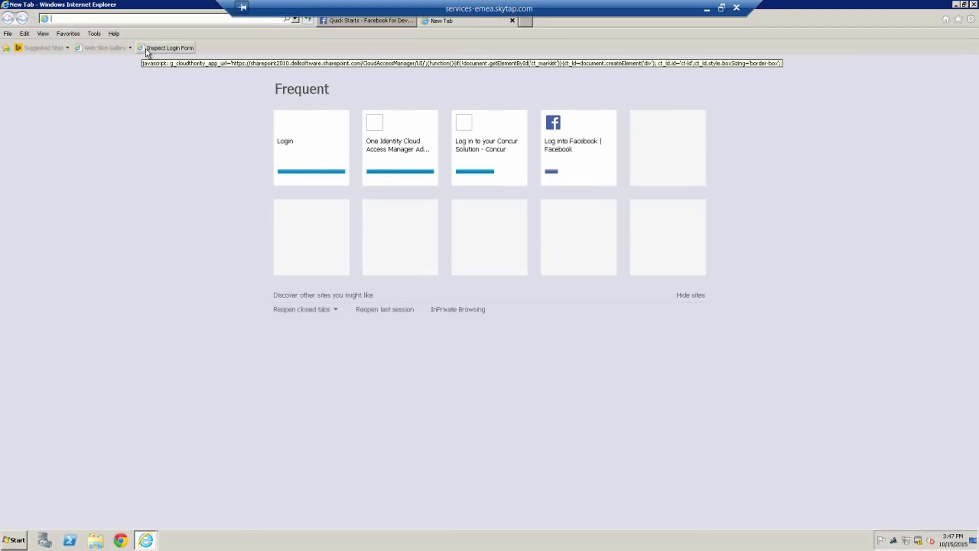
pyautogui.click(121, 541)
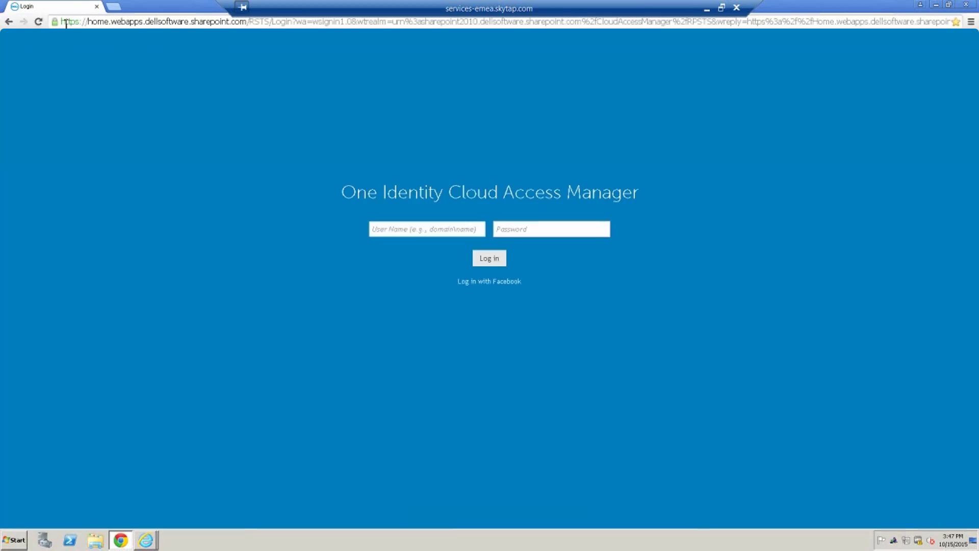
pyautogui.moveTo(62, 23); pyautogui.dragTo(249, 23)
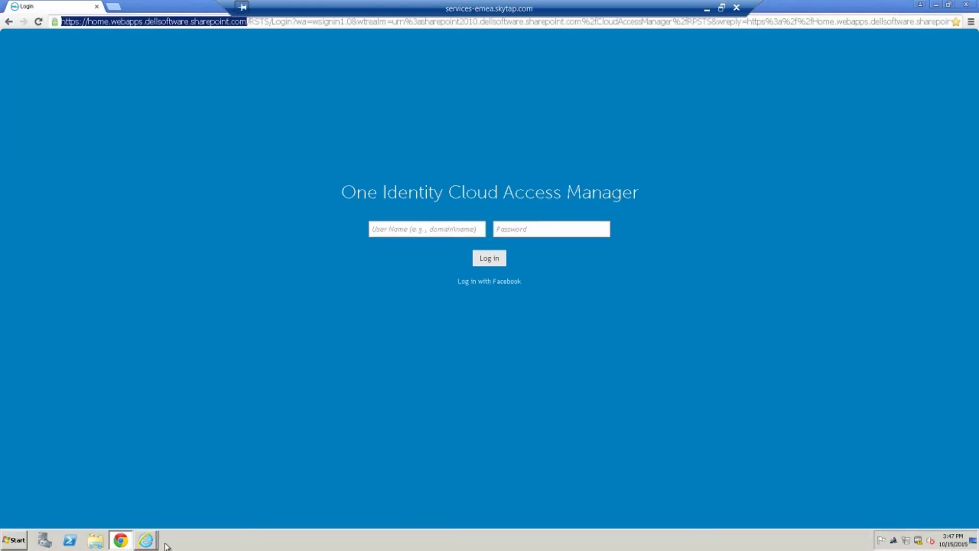
# Step: Paste the site URL into the Facebook Website quick start, advance it to Finished, then go to the new tab
pyautogui.moveTo(147, 541)
pyautogui.click(113, 516)
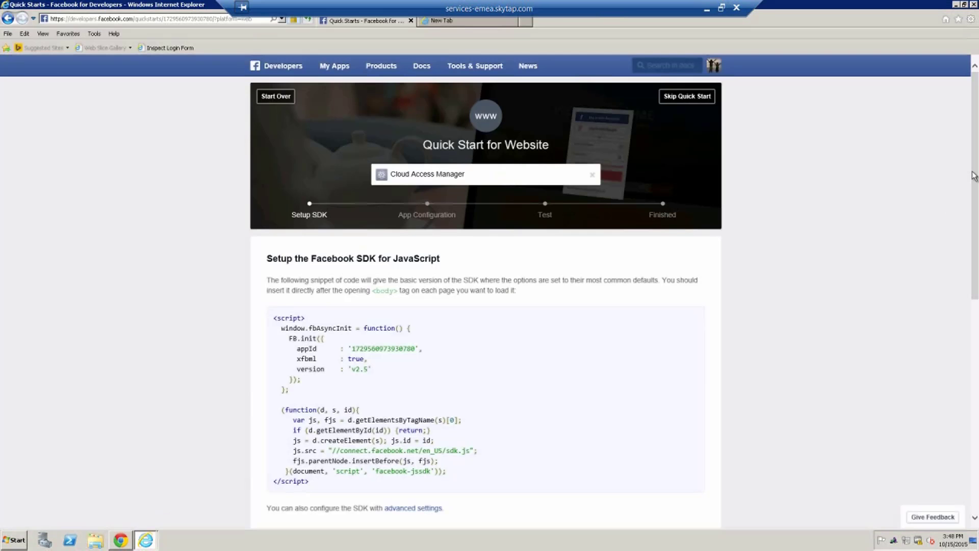
pyautogui.moveTo(975, 176); pyautogui.dragTo(936, 308)
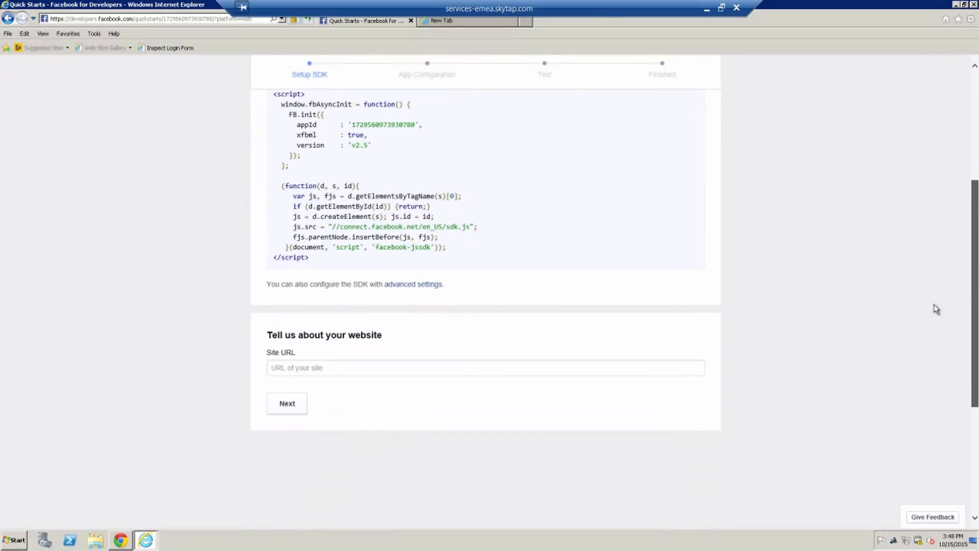
pyautogui.click(330, 371)
pyautogui.hotkey('ctrl', 'v')
pyautogui.click(284, 404)
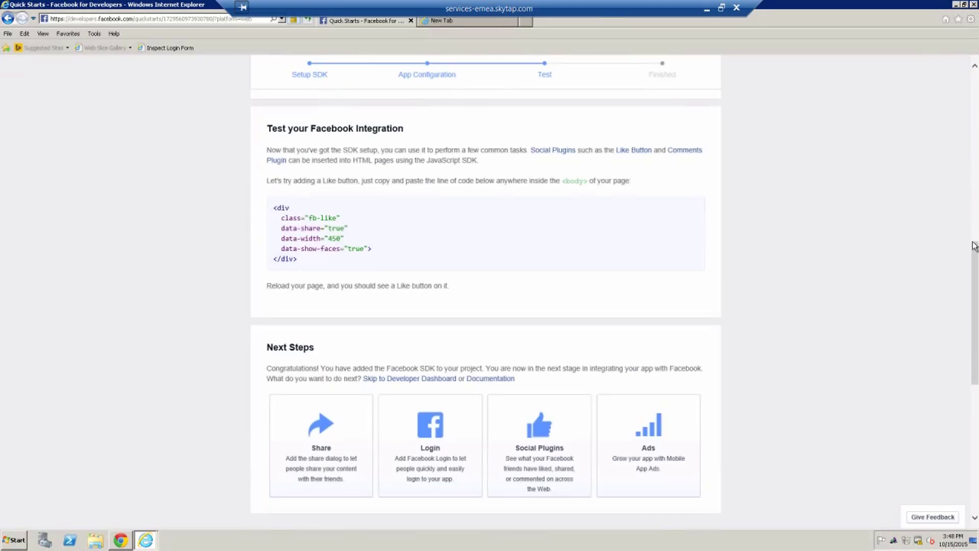
pyautogui.moveTo(975, 283); pyautogui.dragTo(961, 425)
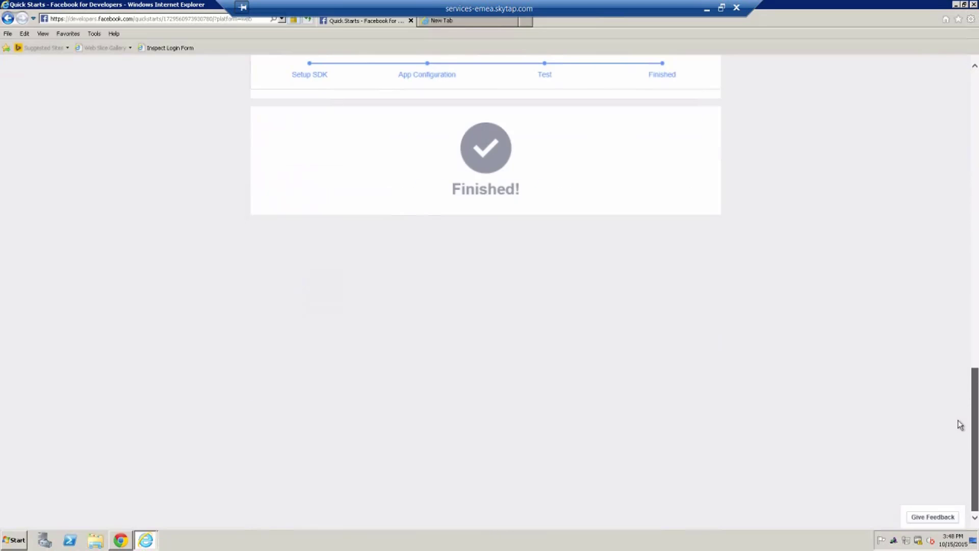
pyautogui.click(454, 21)
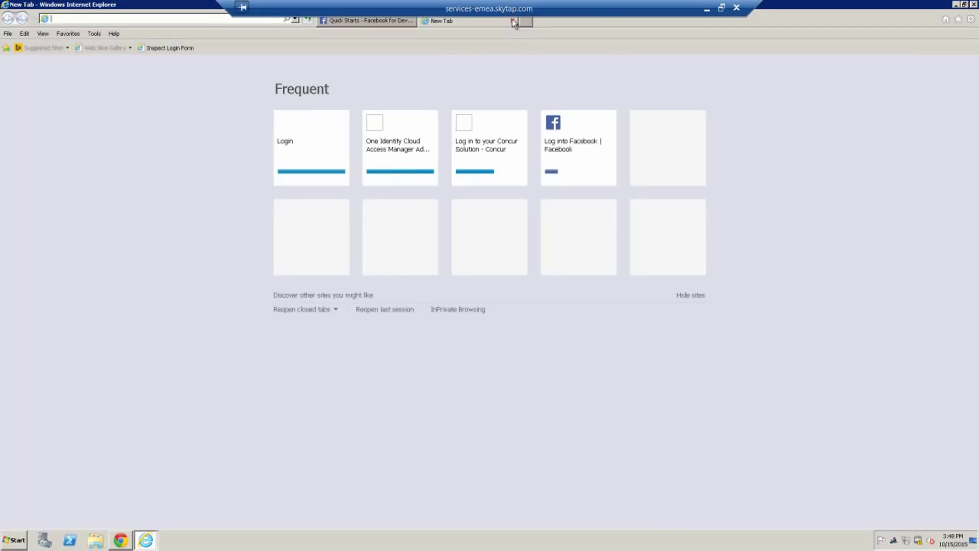
# Step: Close all Internet Explorer tabs and the login window, then reopen Chrome
pyautogui.click(974, 5)
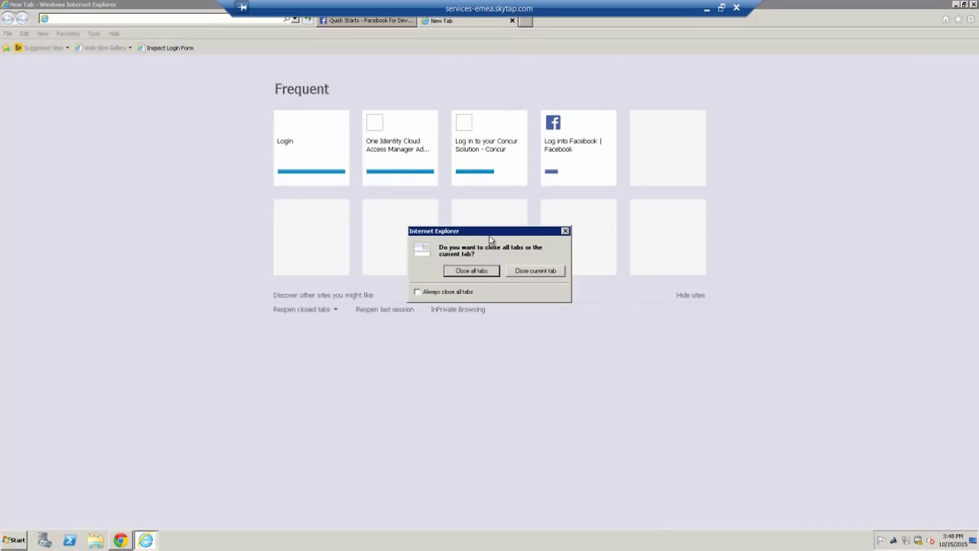
pyautogui.click(480, 273)
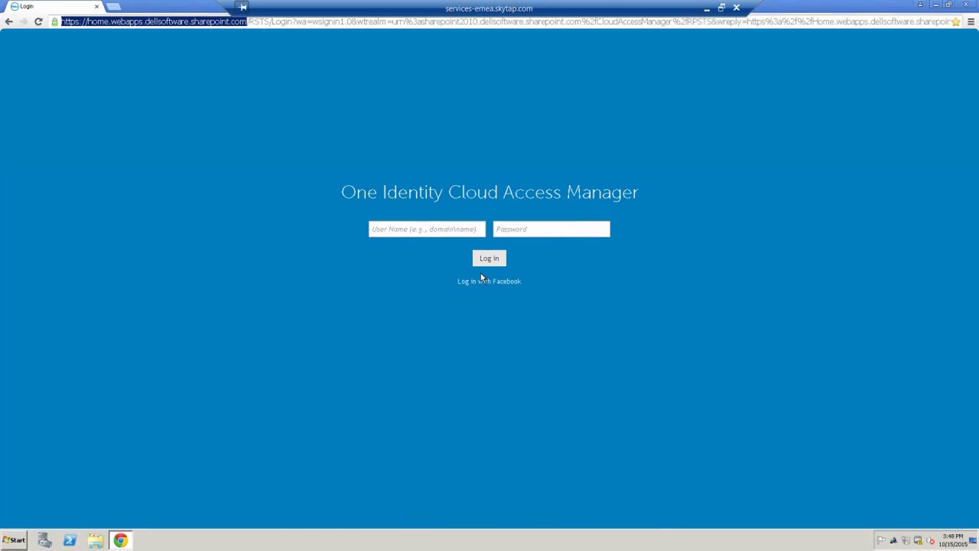
pyautogui.click(966, 5)
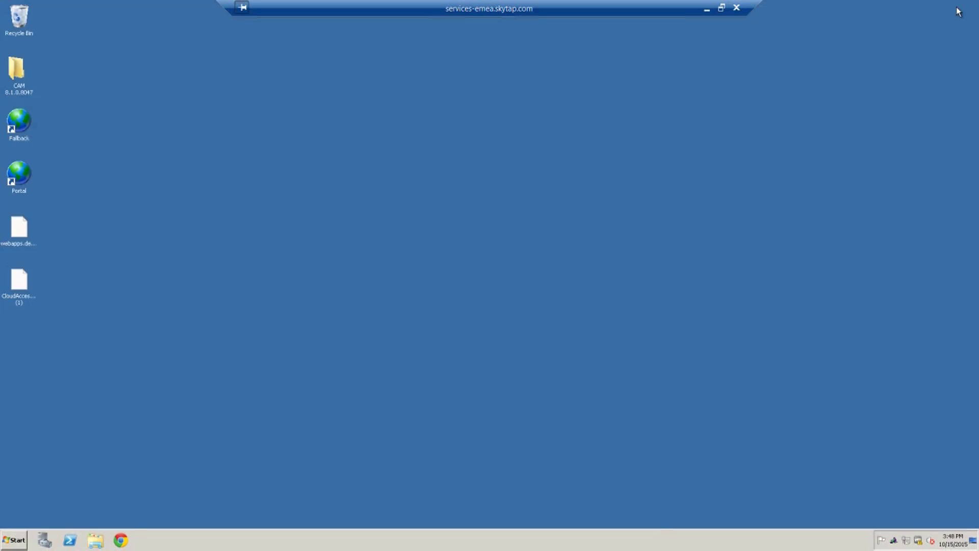
pyautogui.click(121, 541)
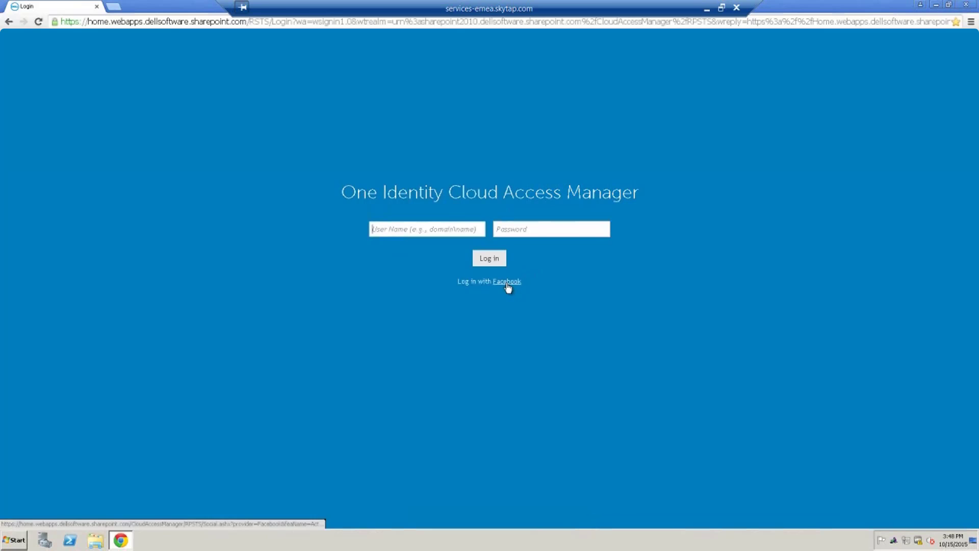
# Step: Log in to Cloud Access Manager with Facebook using the account password and allow public profile access
pyautogui.click(508, 285)
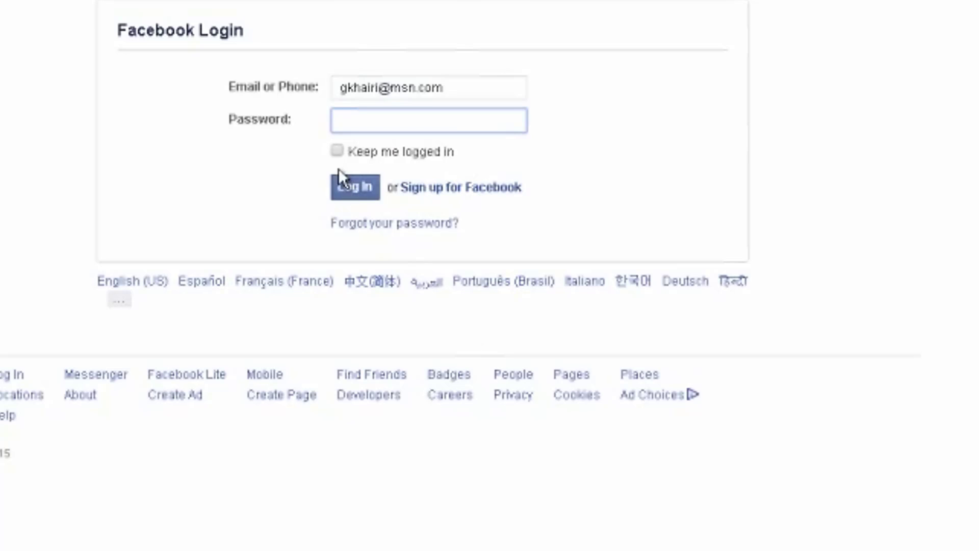
pyautogui.write('•••••••••••••')
pyautogui.press('Return')
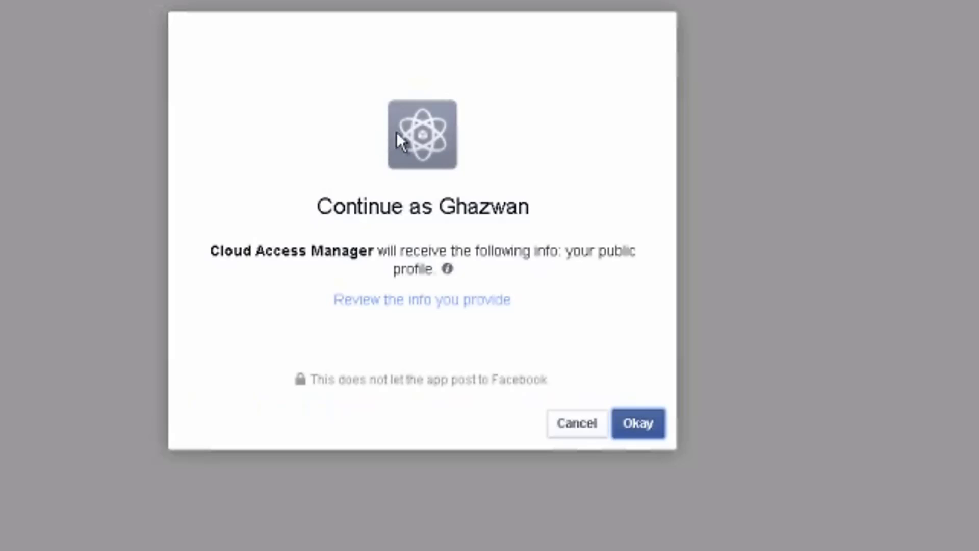
pyautogui.click(645, 425)
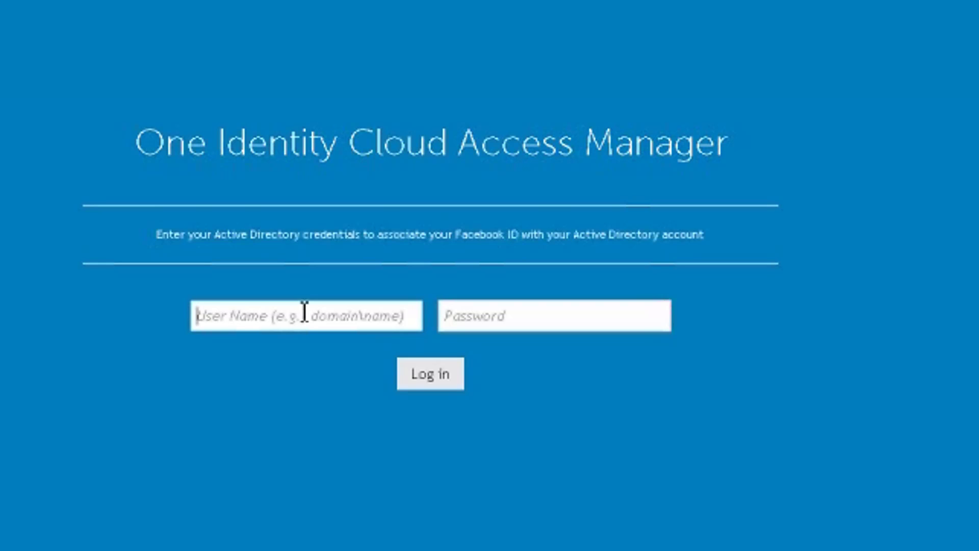
# Step: Link Facebook to the Active Directory account 'administrator' with its password, then close Chrome once the portal shows
pyautogui.write('admini')
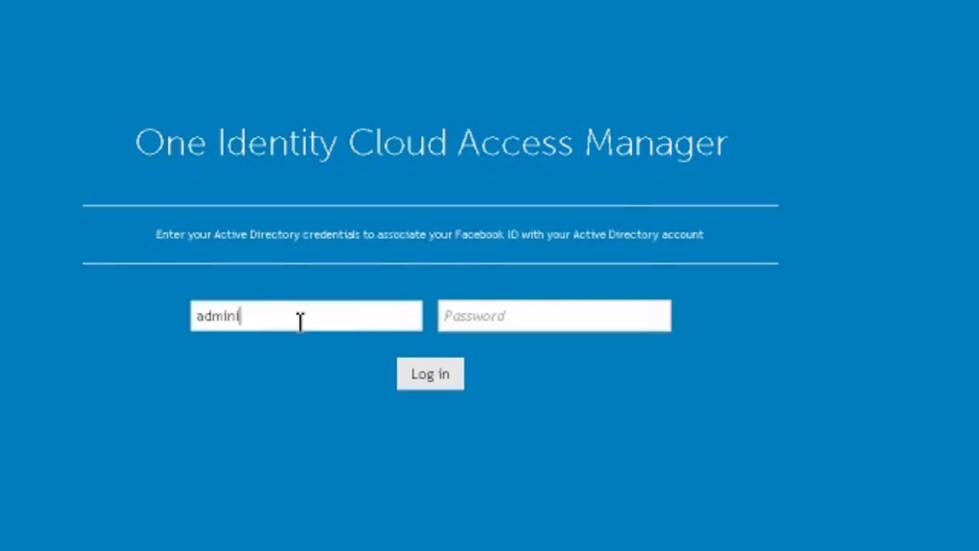
pyautogui.write('strator')
pyautogui.press('Tab')
pyautogui.write('••')
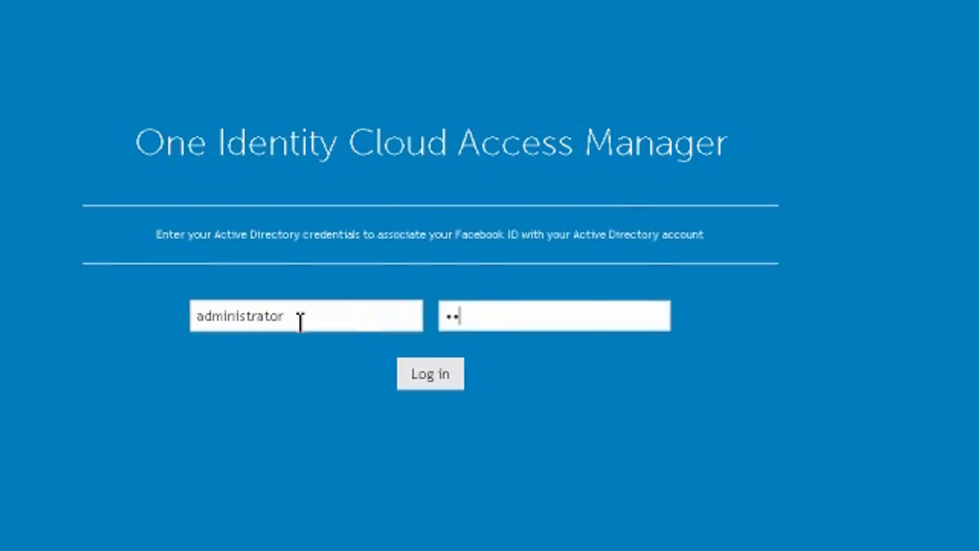
pyautogui.write('•••••••')
pyautogui.click(447, 369)
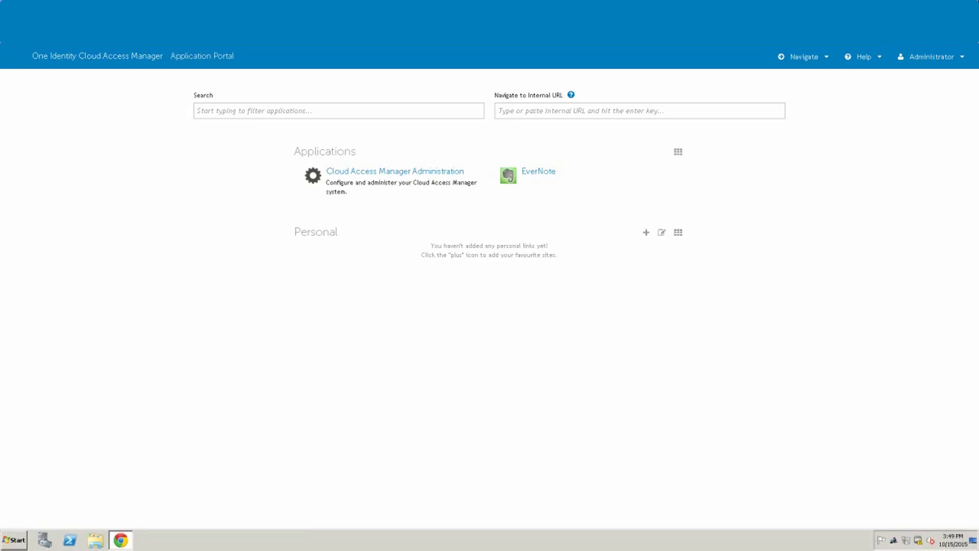
pyautogui.click(968, 8)
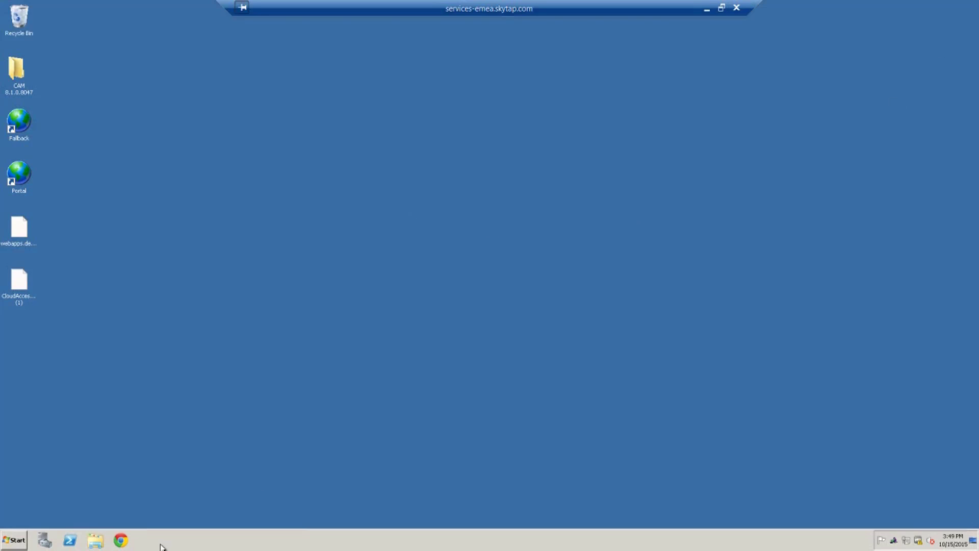
# Step: Open the CAM bookmark in Chrome, log in with Facebook and the account password, then launch EverNote
pyautogui.click(121, 541)
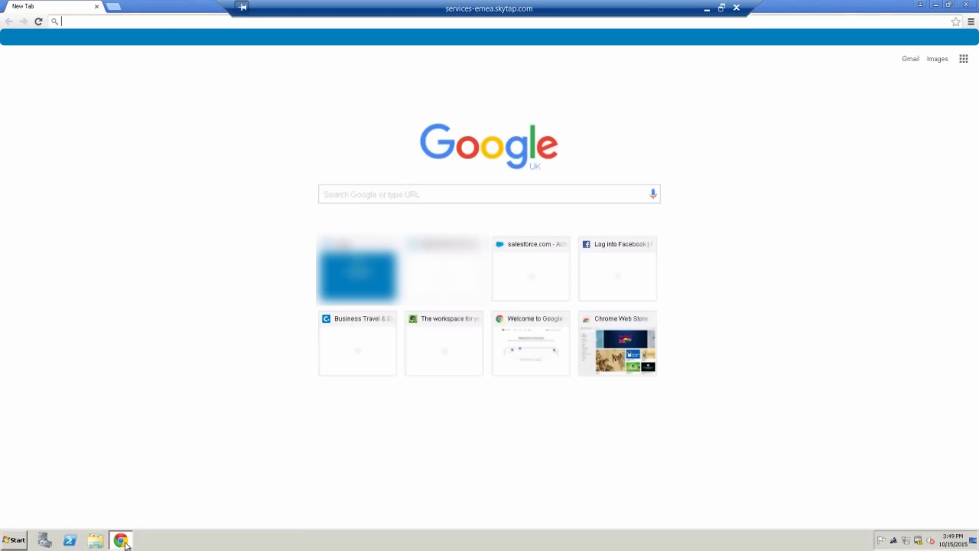
pyautogui.click(193, 41)
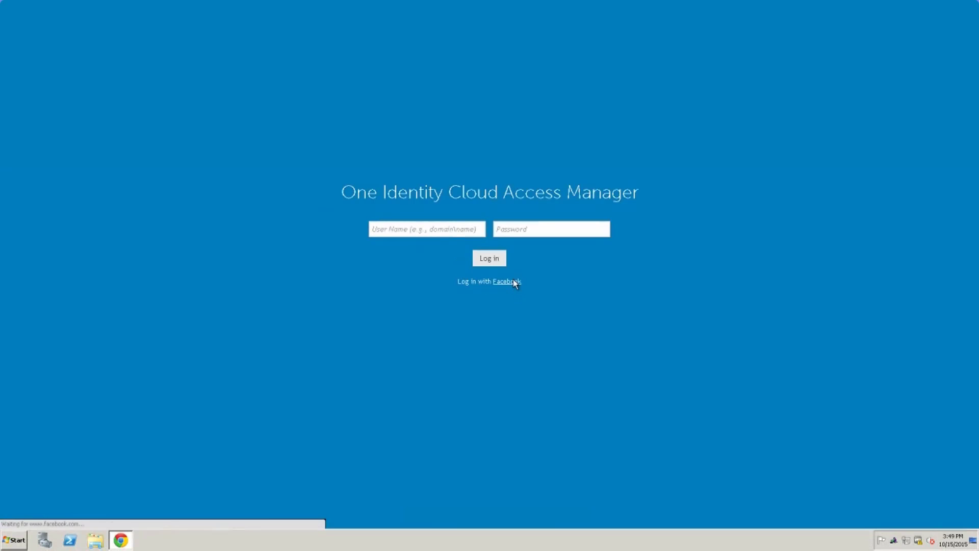
pyautogui.click(514, 284)
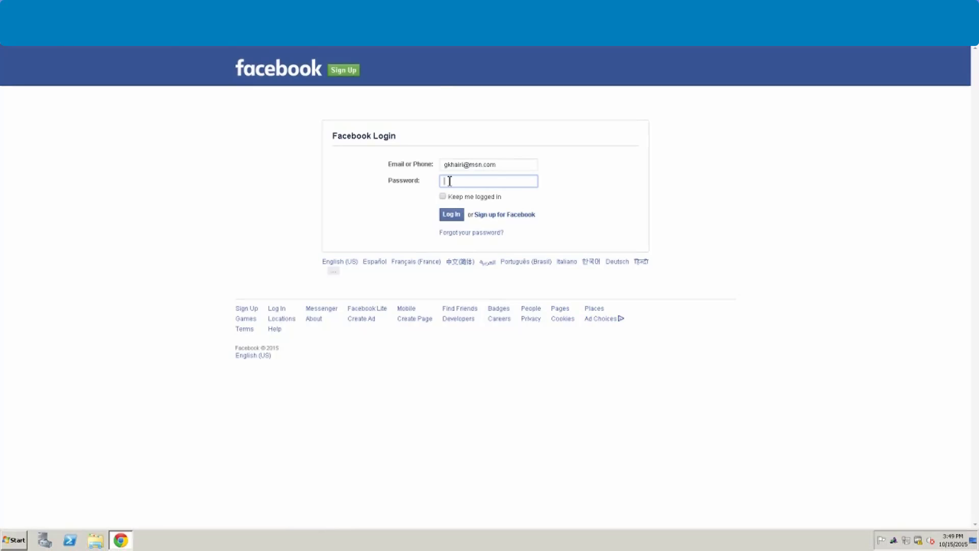
pyautogui.write('**************')
pyautogui.press('Return')
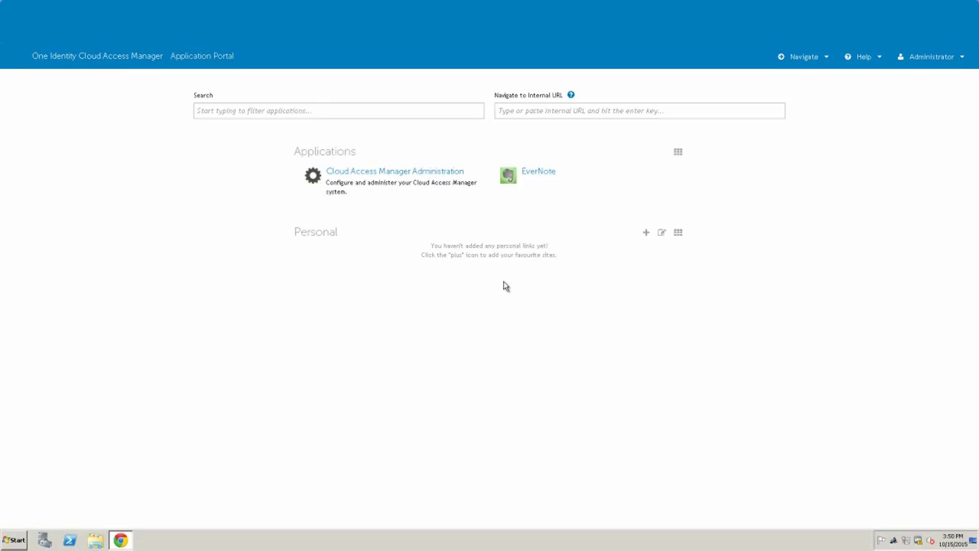
pyautogui.click(544, 172)
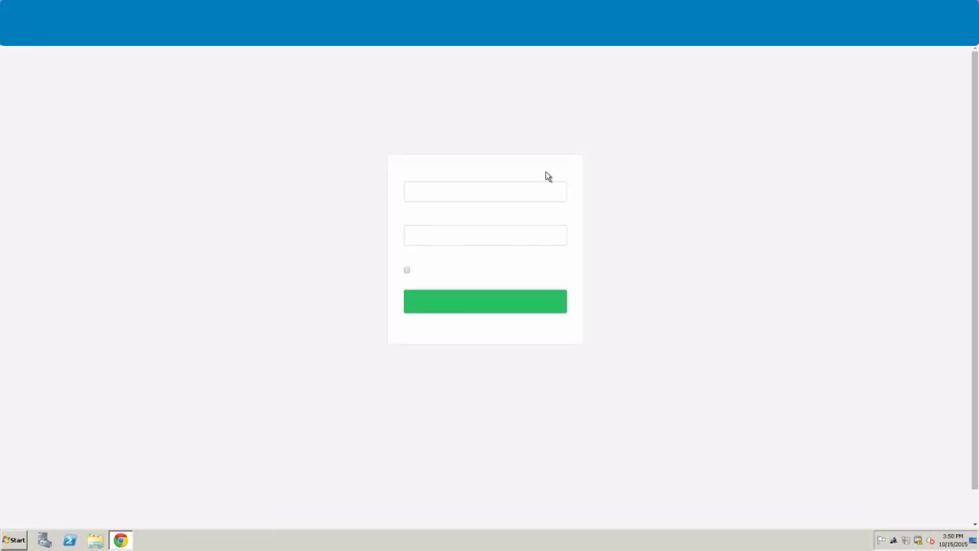